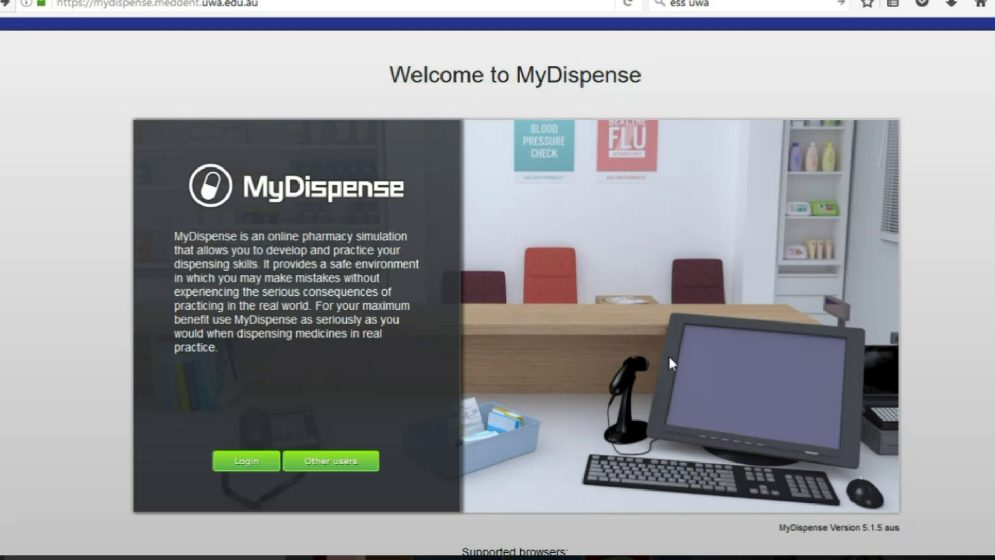
- Check the site address, then go to the university sign-in page to log in
{"action": "double_click", "coordinate": [119, 4]}
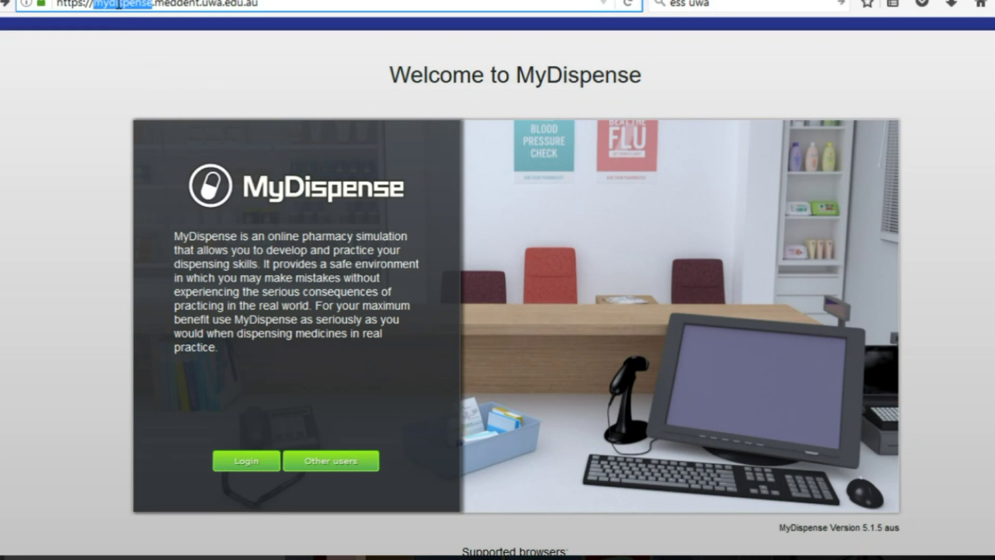
{"action": "triple_click", "coordinate": [248, 4]}
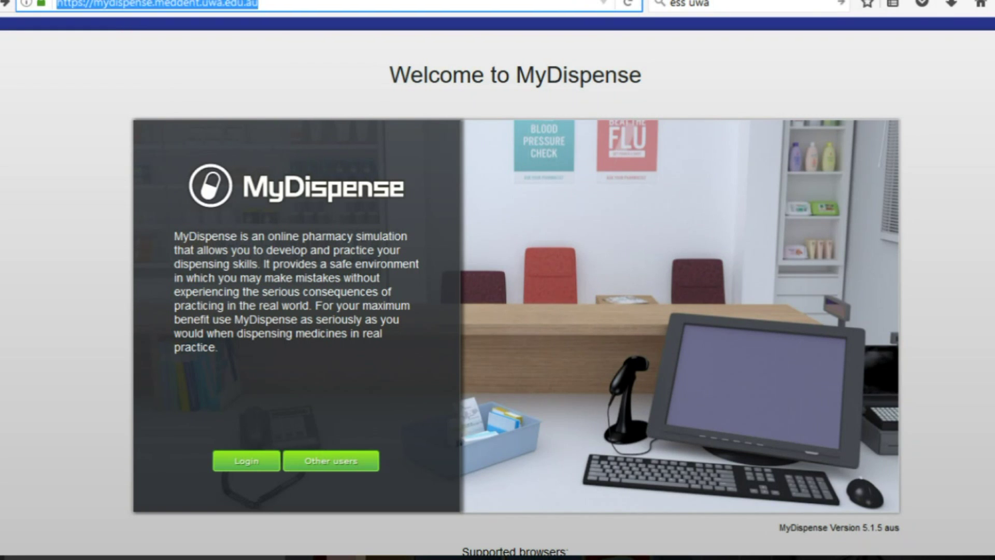
{"action": "left_click", "coordinate": [412, 131]}
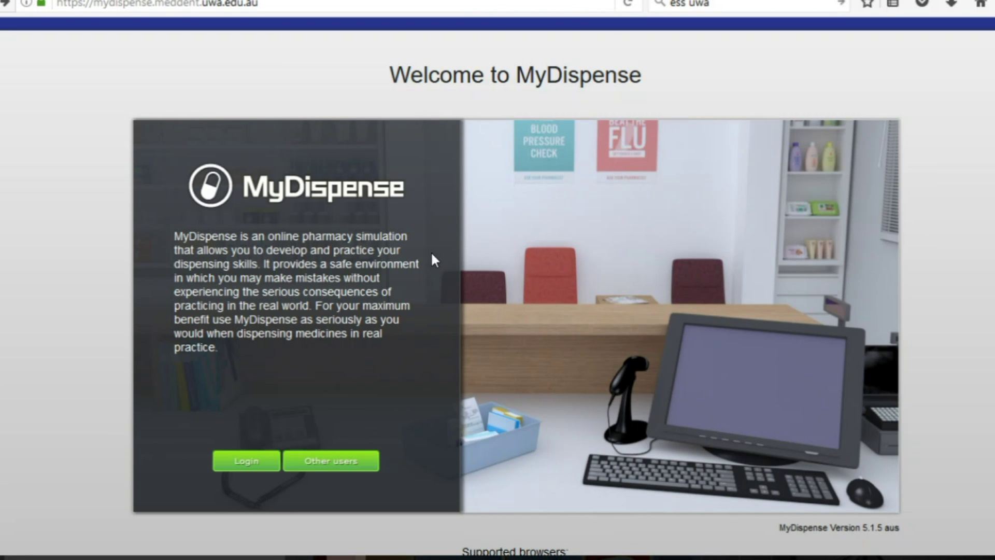
{"action": "left_click", "coordinate": [247, 463]}
{"action": "key", "text": "Down"}
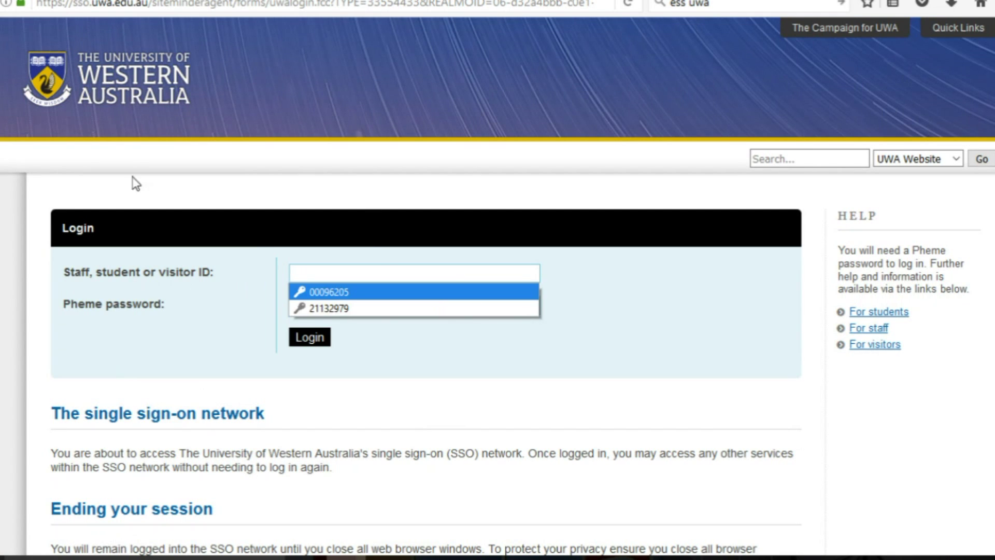
{"action": "key", "text": "Escape"}
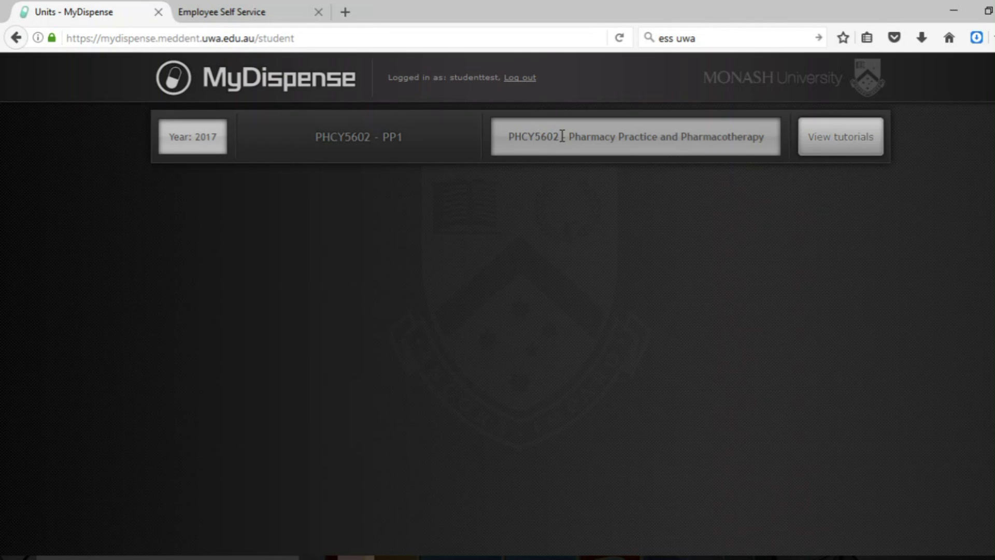
- Open the unit's tutorials, expand Tutorial 1, and launch its exercise past the welcome message
{"action": "left_click", "coordinate": [834, 150]}
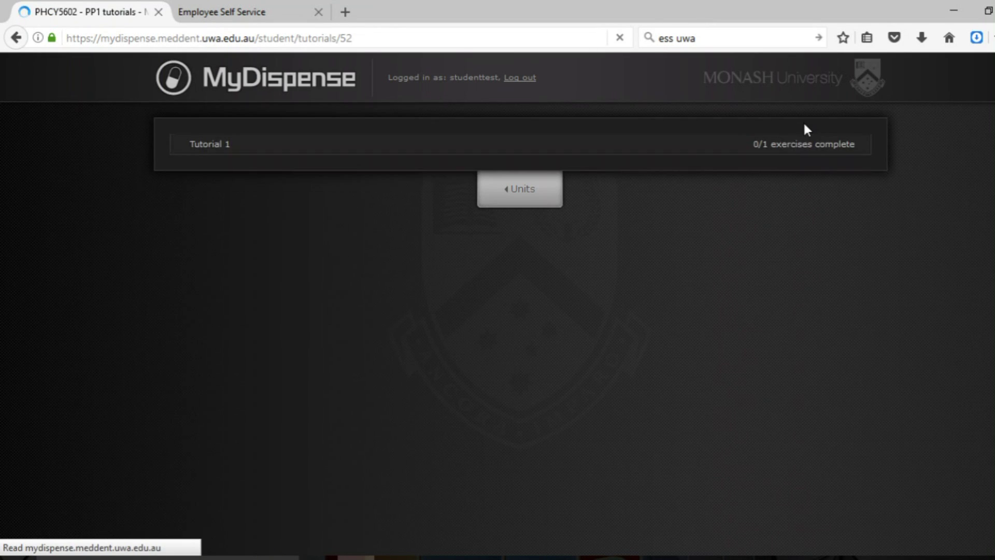
{"action": "left_click", "coordinate": [216, 143]}
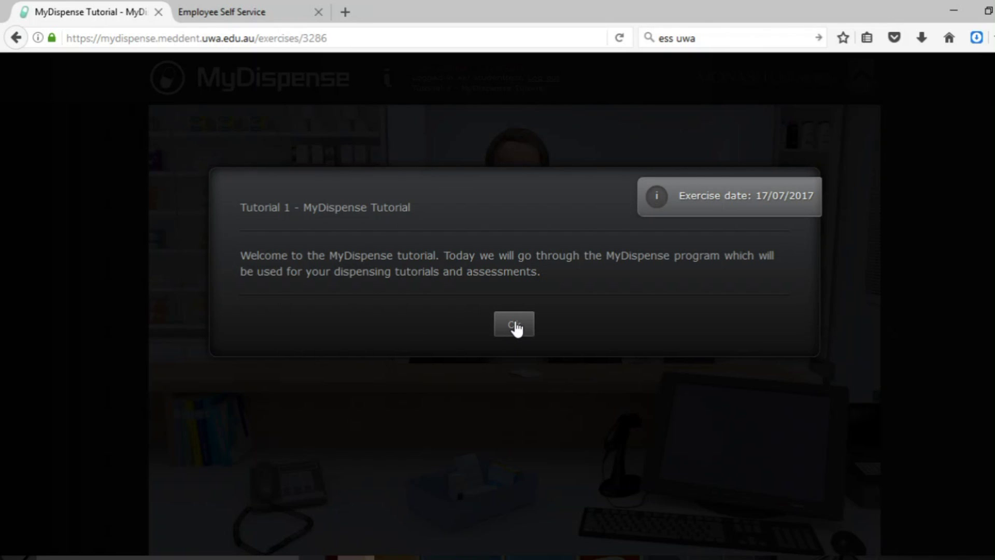
{"action": "left_click", "coordinate": [515, 325]}
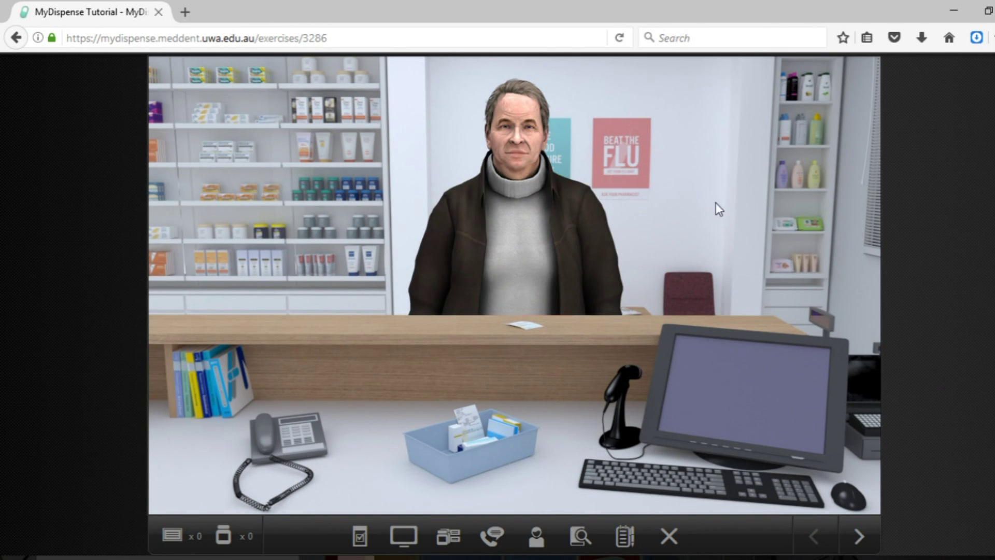
{"action": "left_click", "coordinate": [559, 197]}
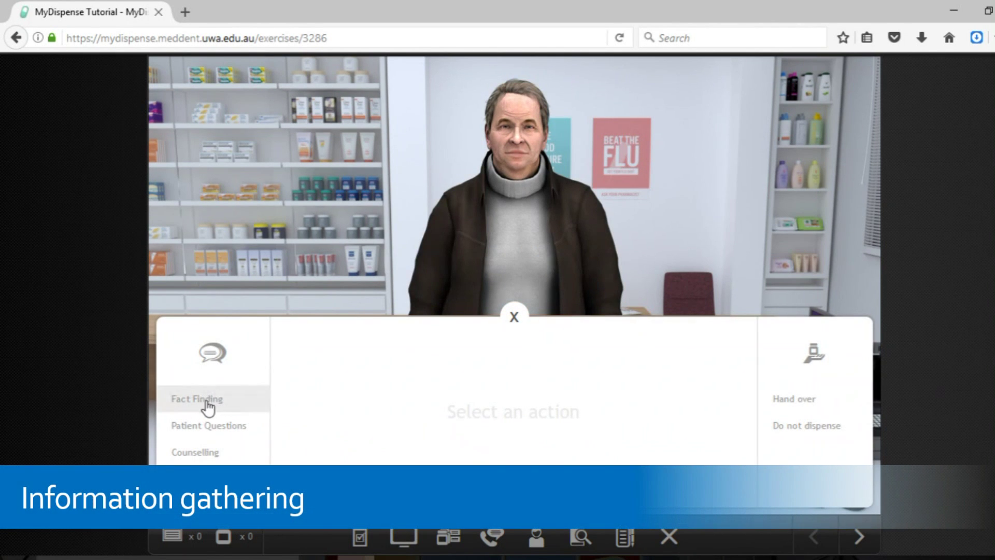
{"action": "left_click", "coordinate": [205, 407]}
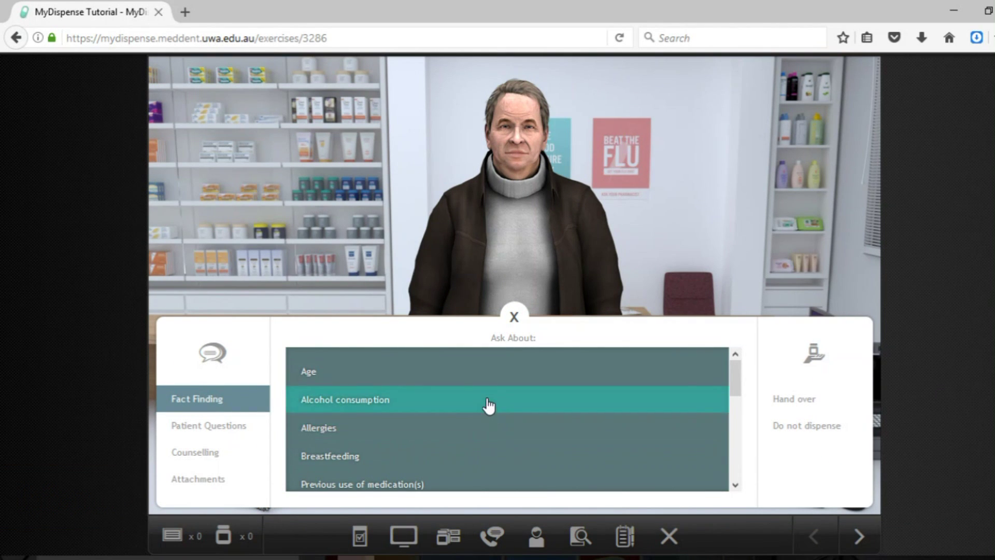
{"action": "left_click", "coordinate": [514, 317]}
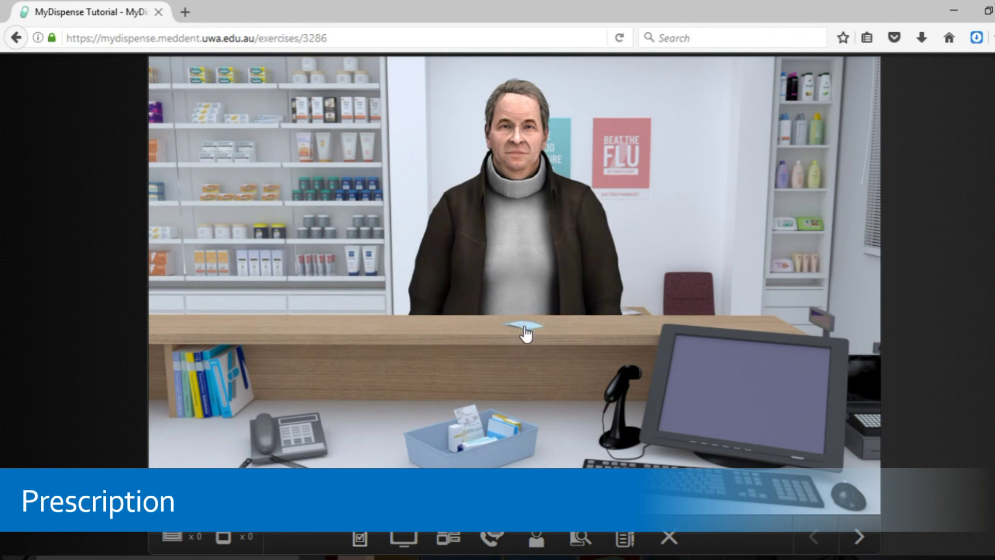
{"action": "left_click", "coordinate": [525, 329]}
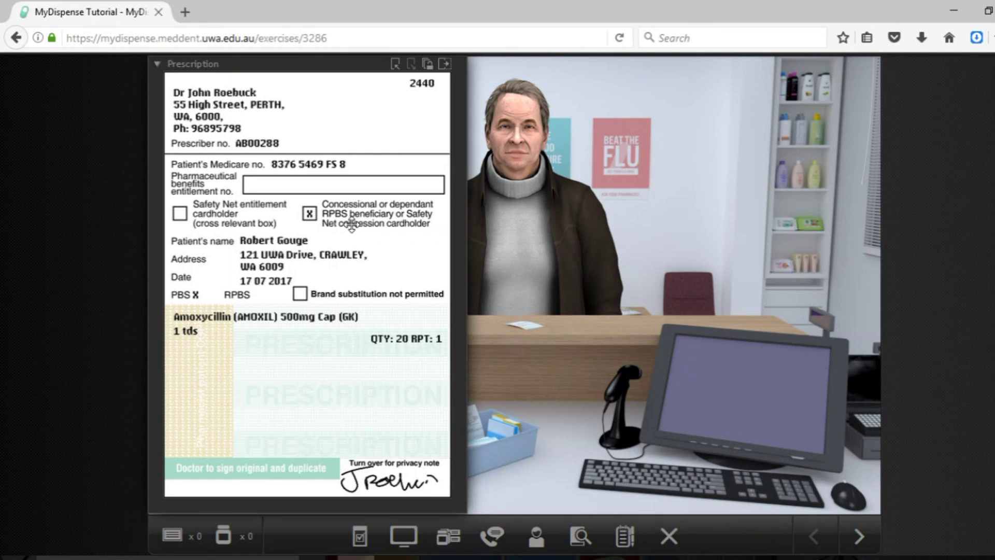
{"action": "left_click_drag", "start_coordinate": [359, 218], "coordinate": [214, 222]}
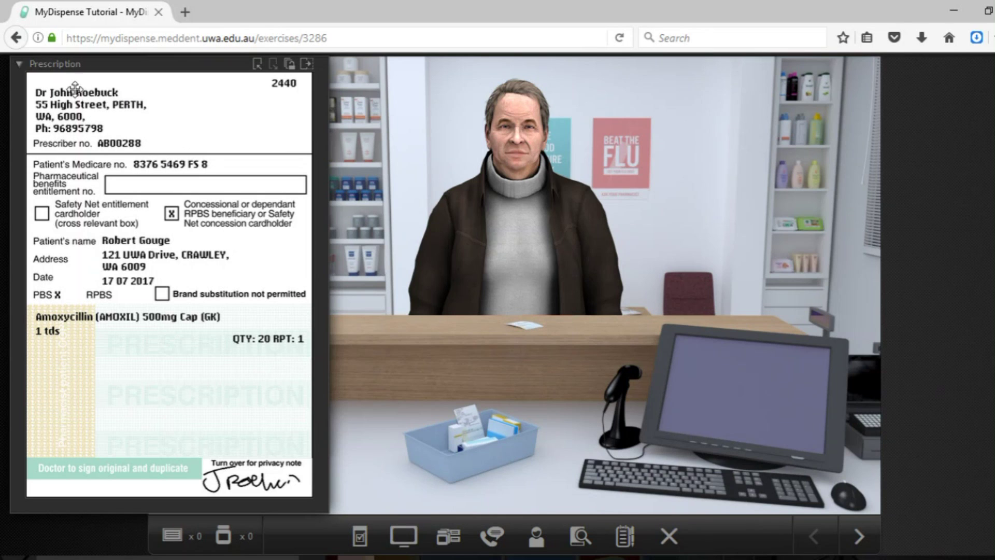
{"action": "left_click", "coordinate": [19, 65]}
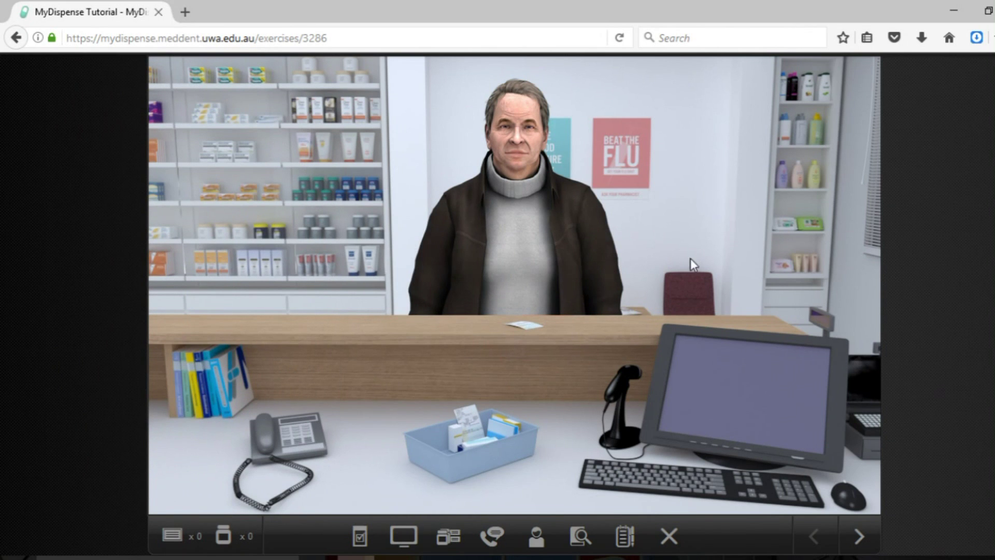
{"action": "left_click", "coordinate": [527, 328]}
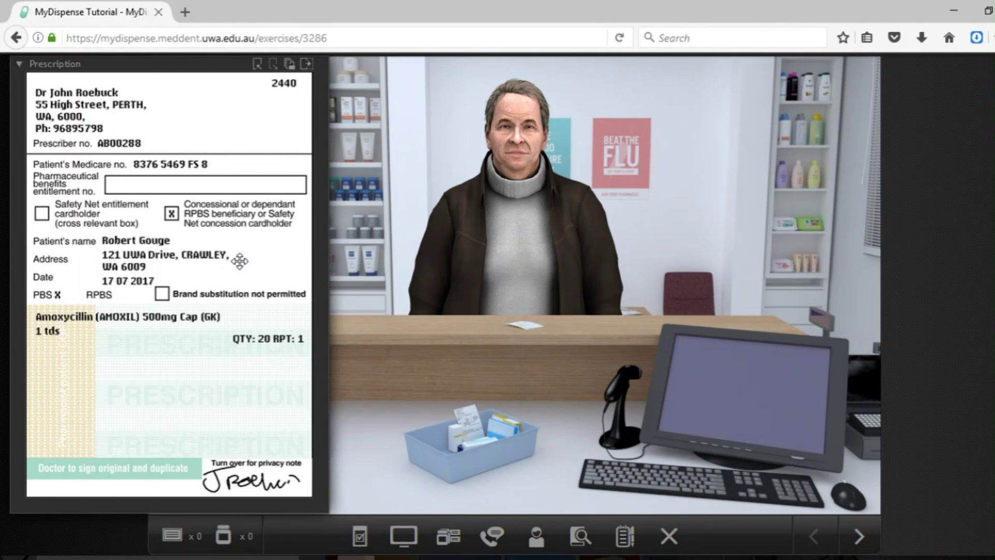
{"action": "left_click", "coordinate": [18, 67]}
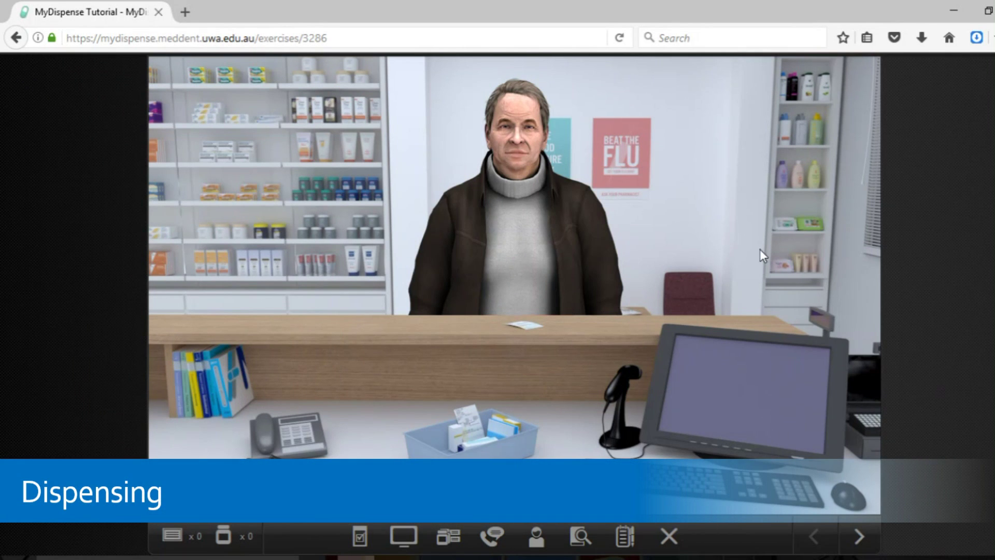
- Open the dispense screen from the computer monitor, collapse it, then reopen it from the toolbar
{"action": "left_click", "coordinate": [726, 415]}
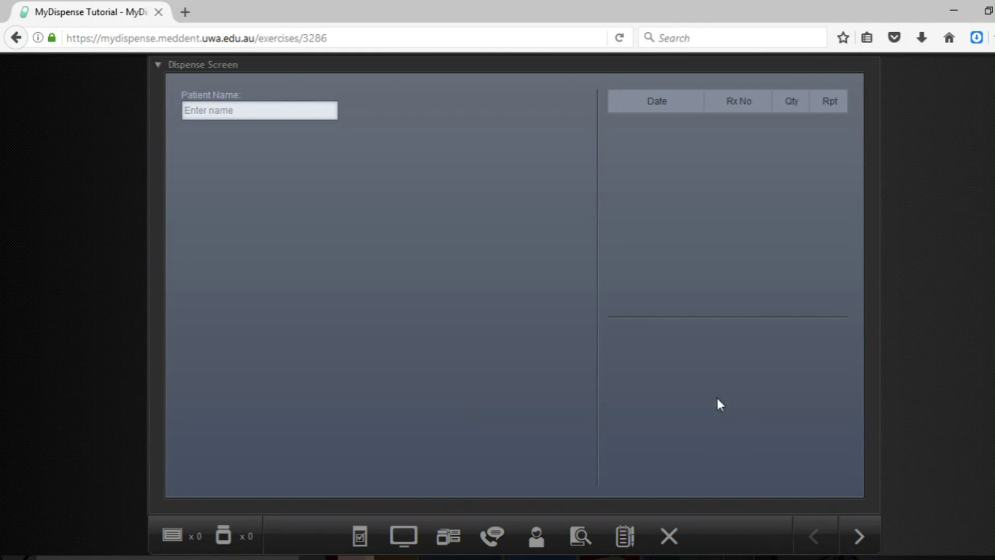
{"action": "left_click", "coordinate": [157, 65]}
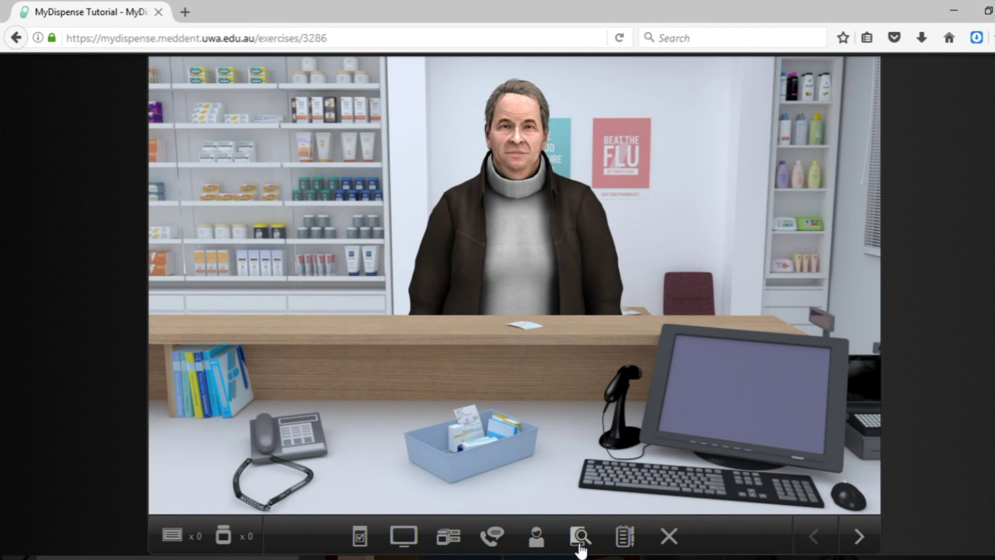
{"action": "left_click", "coordinate": [403, 542]}
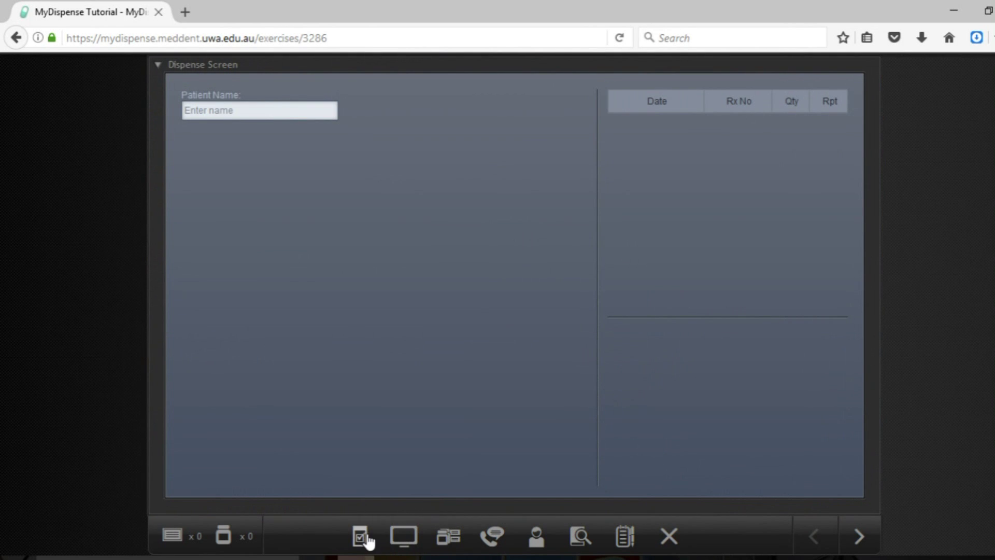
- Show the prescription, try its zoom levels, and park it on the right at full size
{"action": "left_click", "coordinate": [362, 540]}
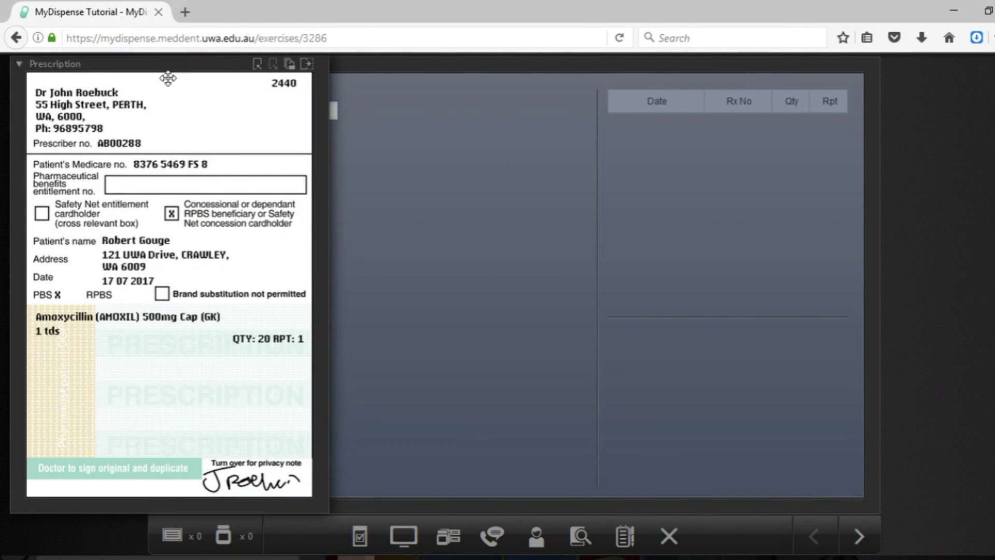
{"action": "left_click_drag", "start_coordinate": [164, 64], "coordinate": [142, 116]}
{"action": "scroll", "coordinate": [469, 167], "scroll_direction": "down", "scroll_amount": 2}
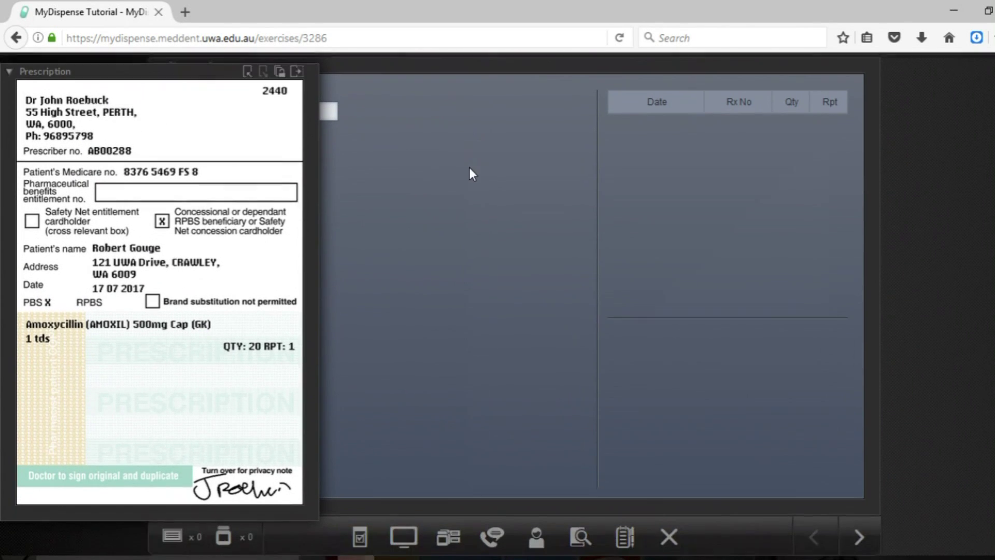
{"action": "left_click", "coordinate": [248, 71]}
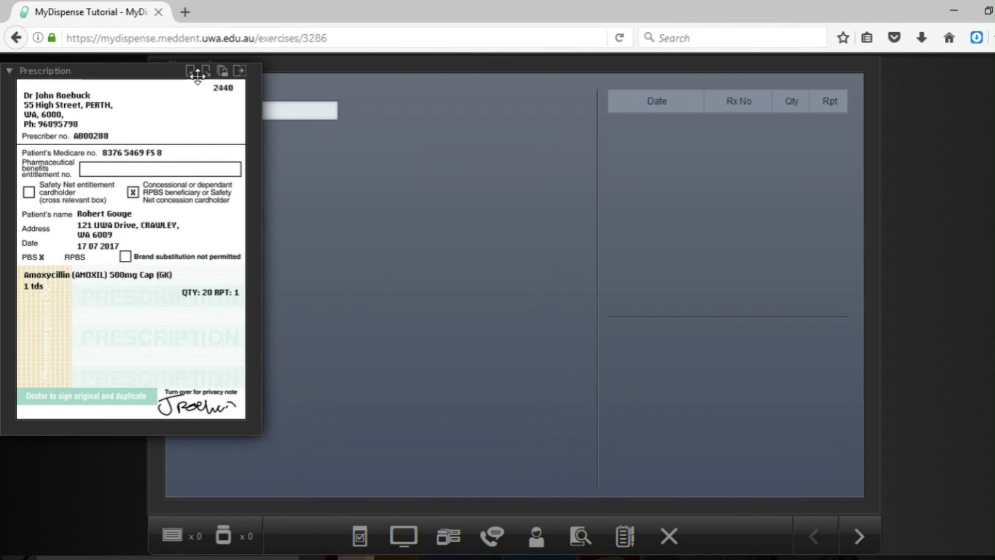
{"action": "left_click", "coordinate": [191, 71]}
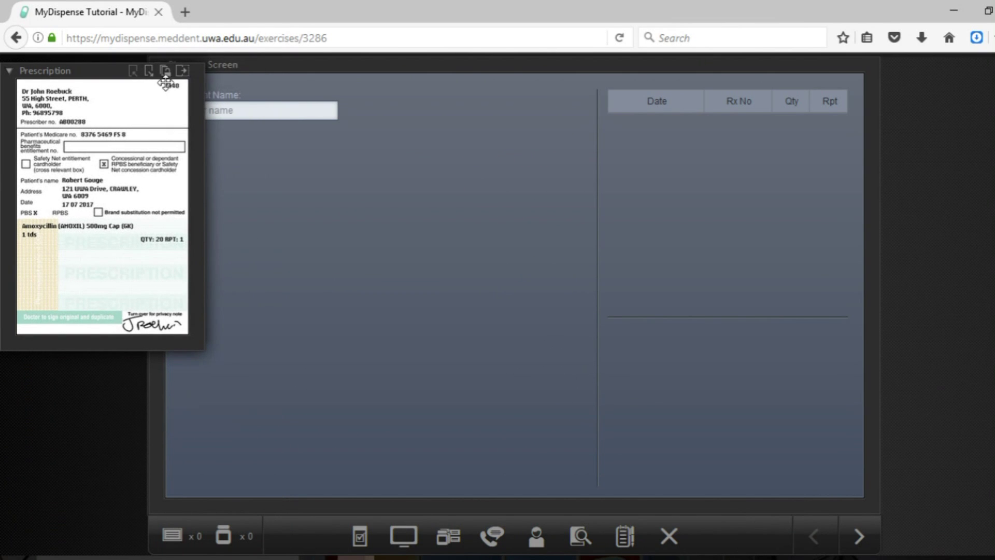
{"action": "left_click", "coordinate": [149, 70]}
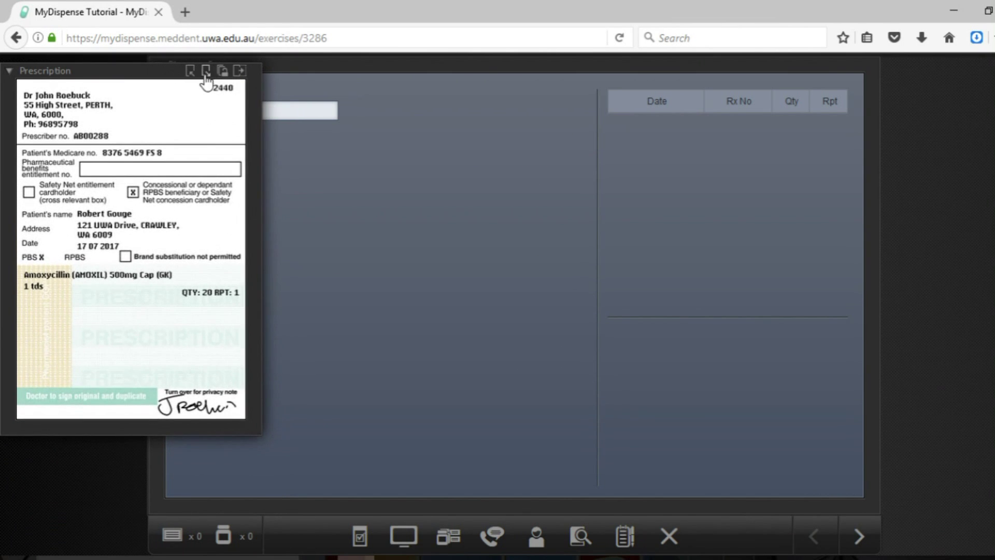
{"action": "left_click", "coordinate": [206, 72]}
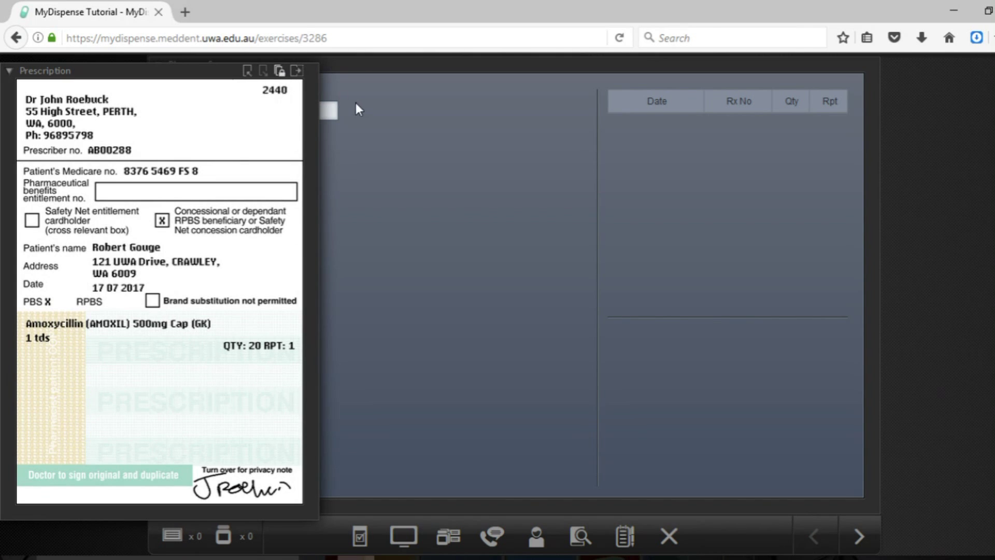
{"action": "left_click_drag", "start_coordinate": [295, 123], "coordinate": [329, 128]}
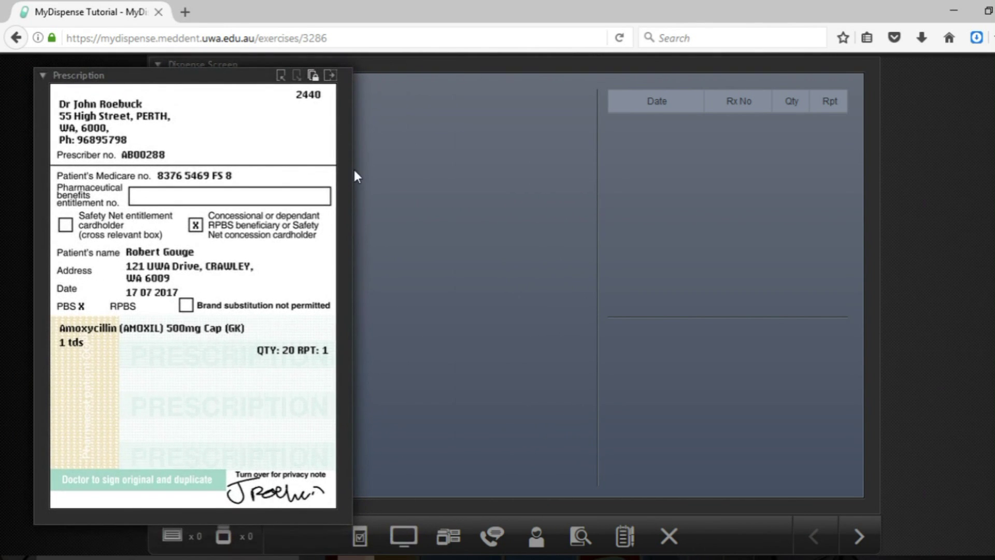
{"action": "left_click_drag", "start_coordinate": [235, 79], "coordinate": [704, 77]}
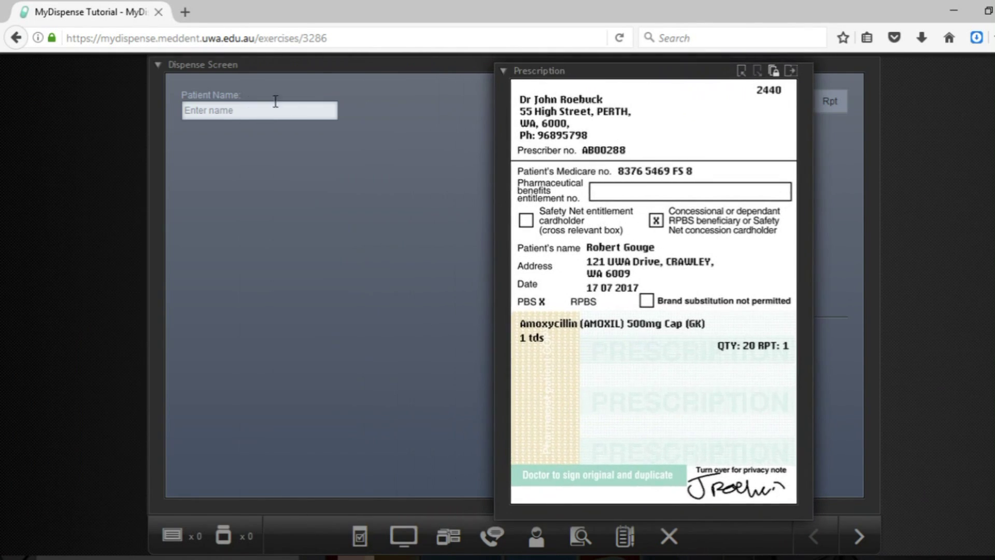
- Search for the patient by surname and open the 71-year-old patient's record from the results
{"action": "left_click", "coordinate": [249, 104]}
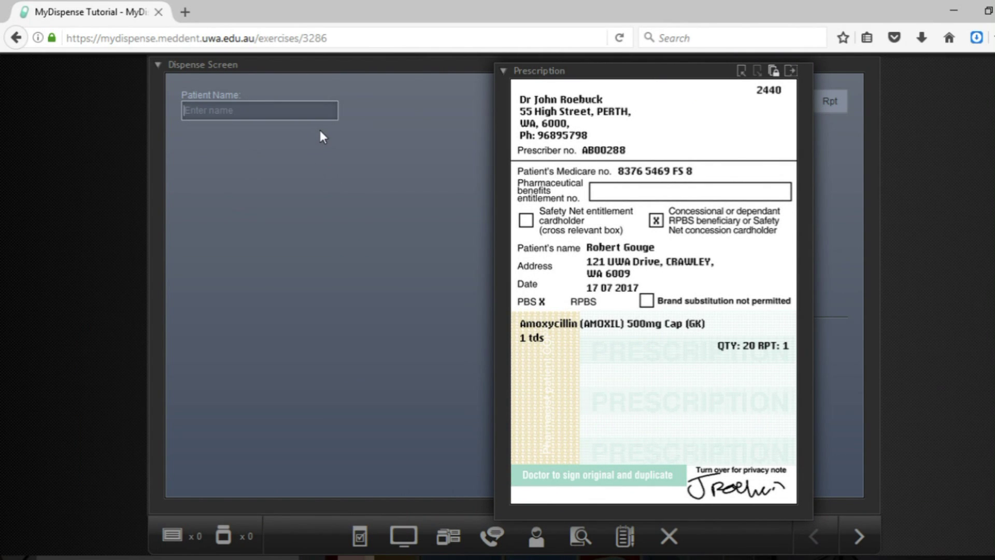
{"action": "type", "text": "gouge"}
{"action": "key", "text": "Return"}
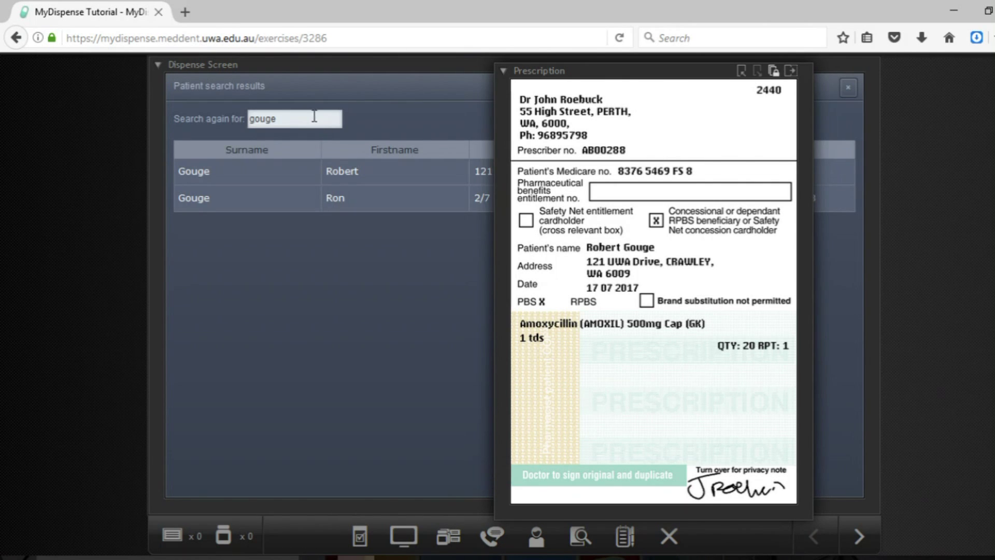
{"action": "left_click_drag", "start_coordinate": [533, 76], "coordinate": [748, 111]}
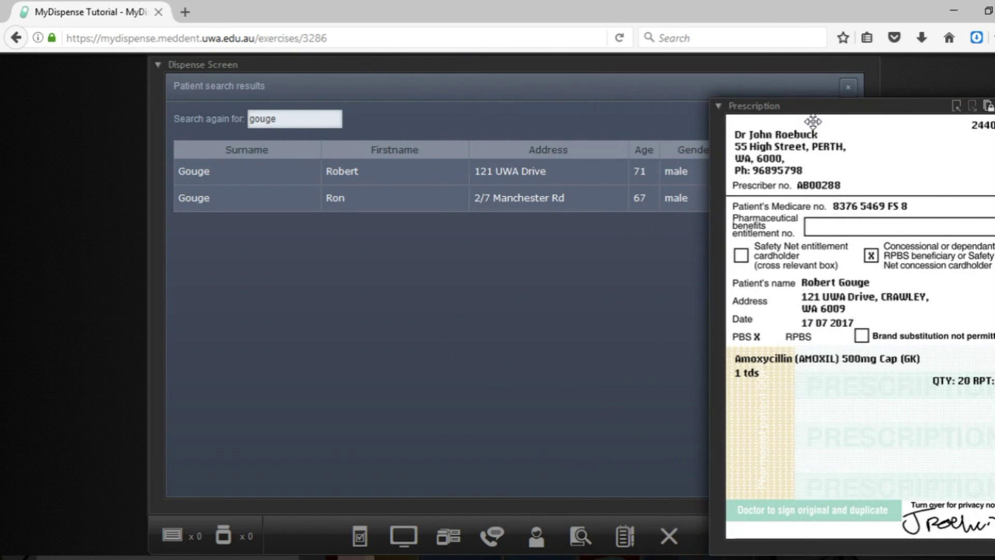
{"action": "left_click", "coordinate": [487, 178]}
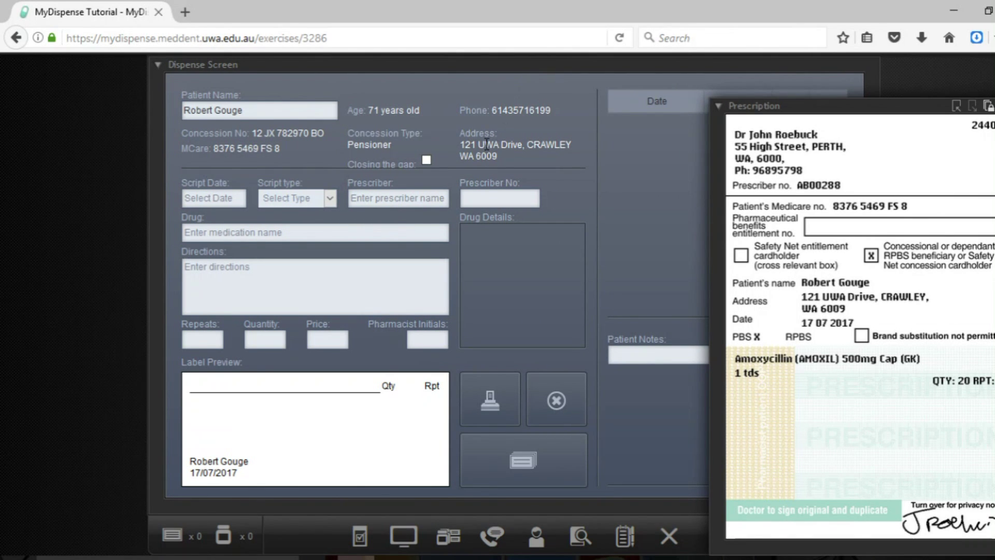
- Check the patient's concession type and Medicare number, then bring up the Script Date calendar
{"action": "left_click_drag", "start_coordinate": [458, 145], "coordinate": [562, 168]}
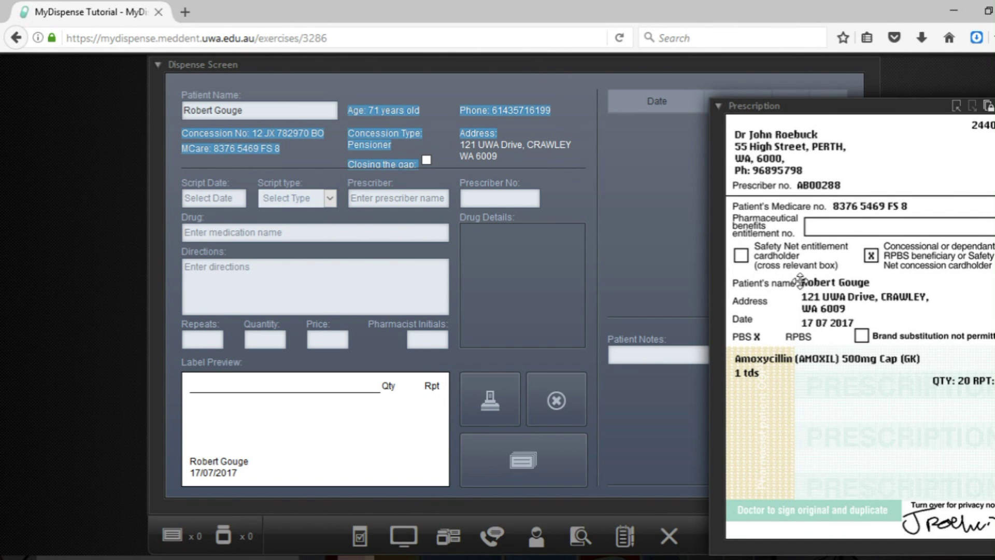
{"action": "left_click", "coordinate": [527, 149]}
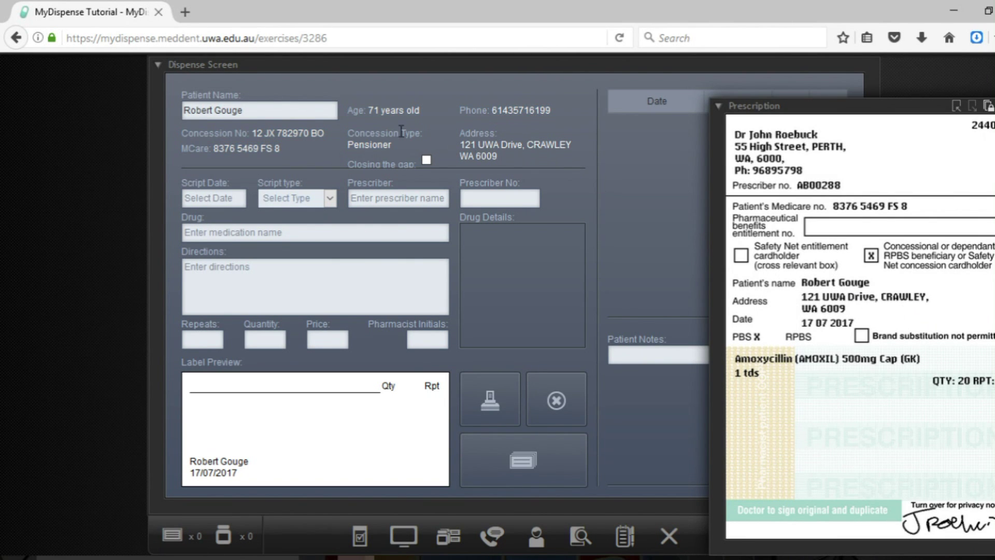
{"action": "double_click", "coordinate": [370, 146]}
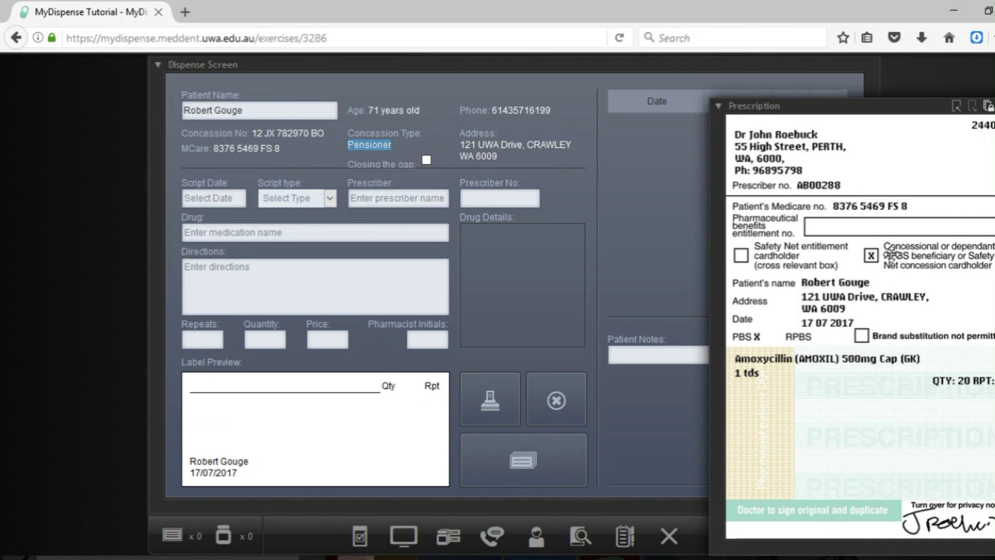
{"action": "left_click", "coordinate": [222, 149]}
{"action": "left_click_drag", "start_coordinate": [212, 146], "coordinate": [275, 153]}
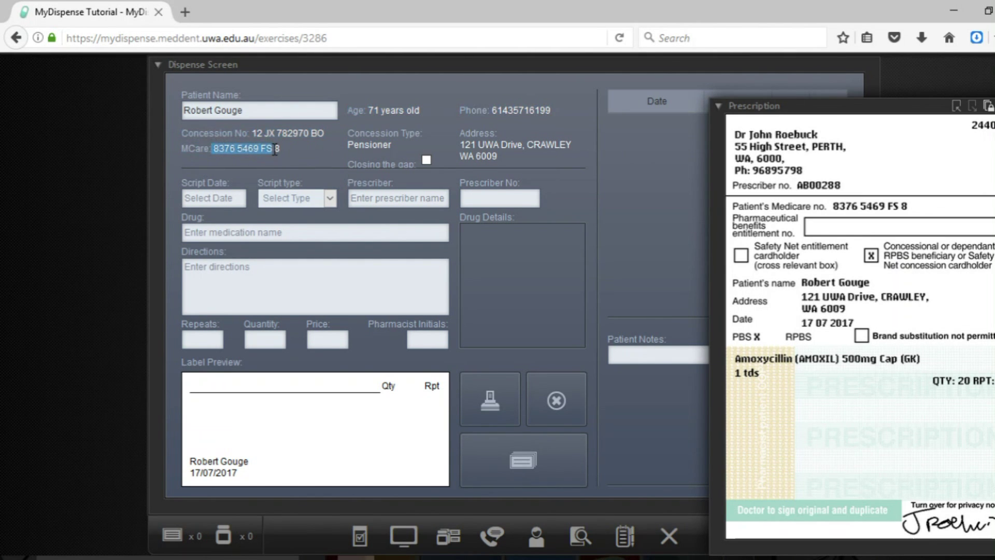
{"action": "left_click", "coordinate": [277, 149]}
{"action": "left_click", "coordinate": [201, 196]}
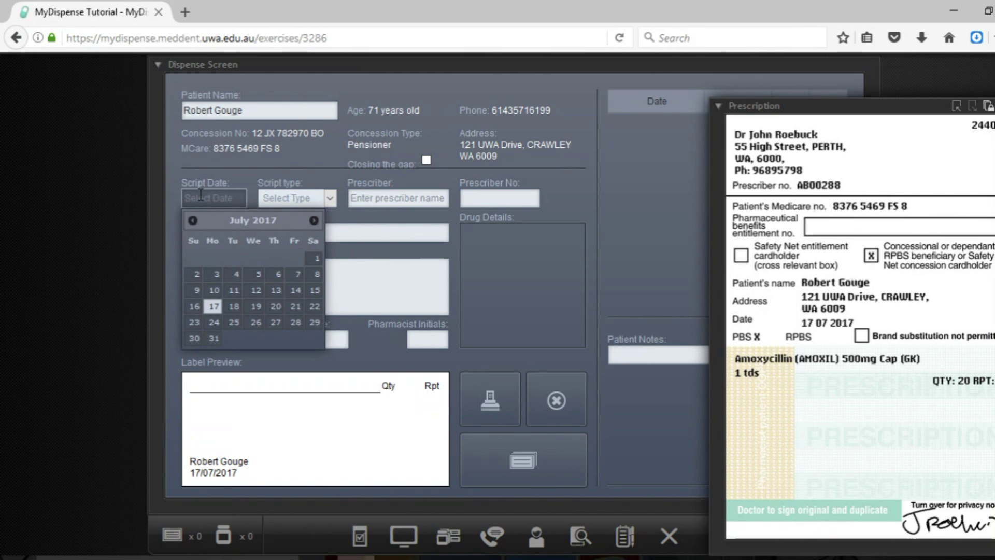
{"action": "left_click", "coordinate": [201, 195]}
- Set script date 17/07/2017 and script type Doctor (PBS), and select the prescriber by surname
{"action": "left_click", "coordinate": [214, 306]}
{"action": "left_click", "coordinate": [307, 197]}
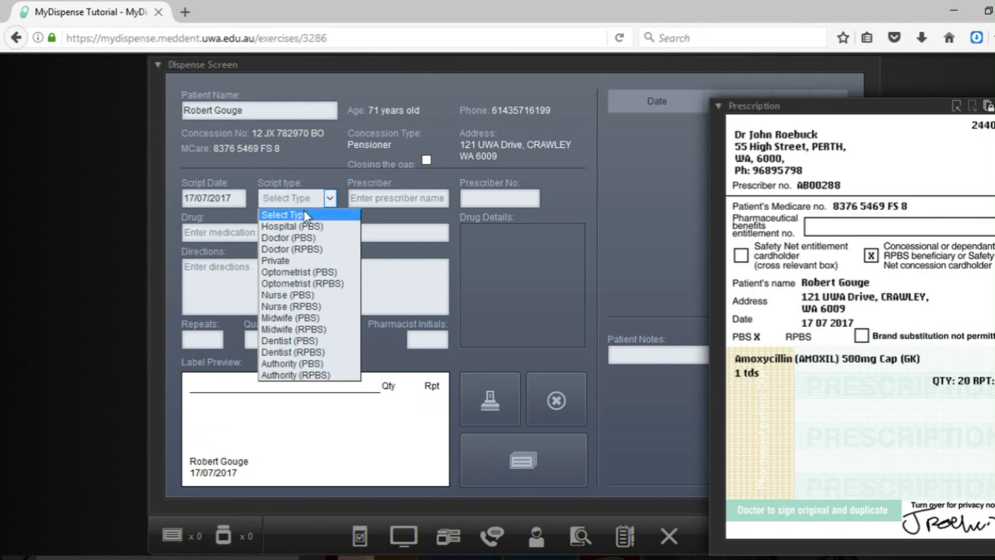
{"action": "left_click", "coordinate": [306, 237]}
{"action": "left_click", "coordinate": [403, 202]}
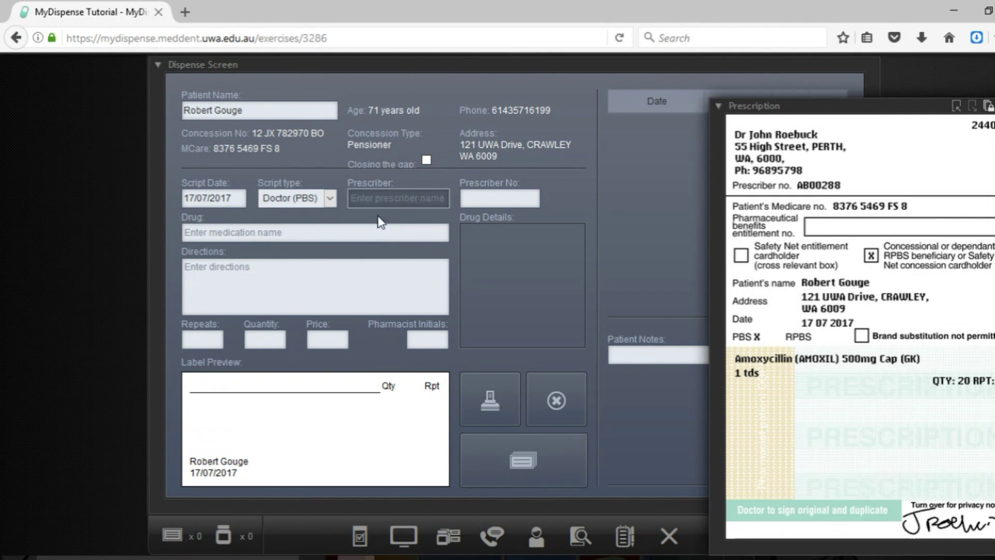
{"action": "type", "text": "roebuck"}
{"action": "key", "text": "Return"}
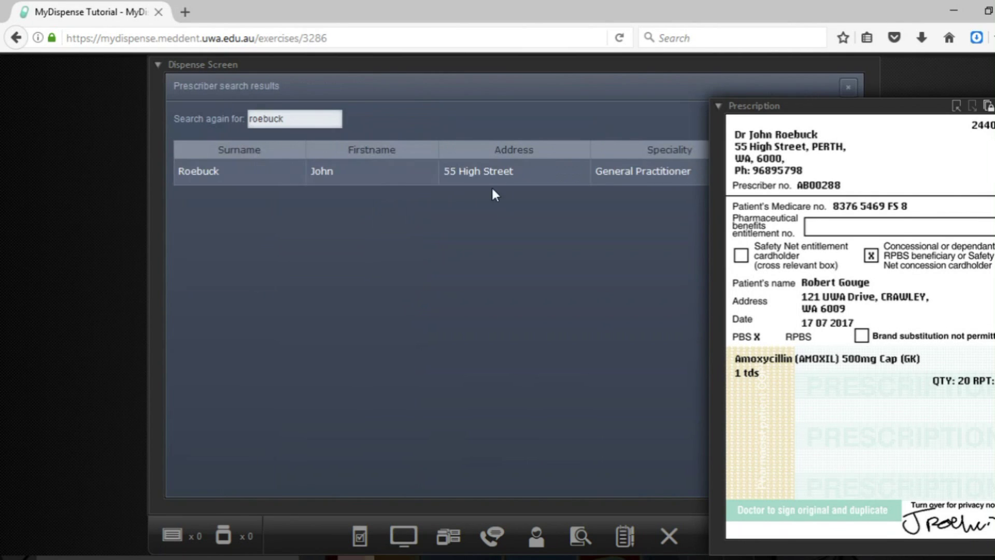
{"action": "double_click", "coordinate": [514, 181]}
- Search 'amox' and choose Amoxycillin (AMOXIL) 500mg Cap as the drug
{"action": "left_click", "coordinate": [316, 232]}
{"action": "type", "text": "amo"}
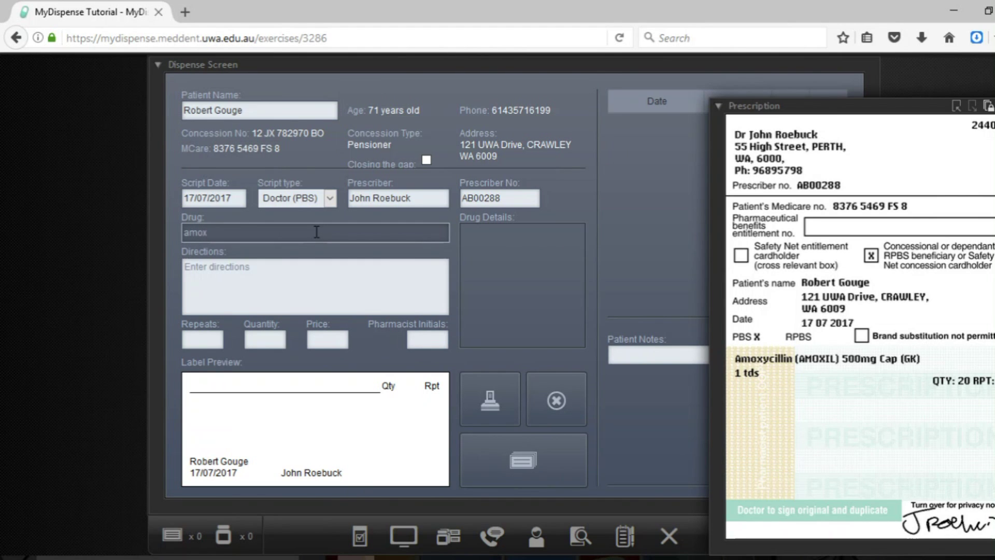
{"action": "type", "text": "x"}
{"action": "key", "text": "Return"}
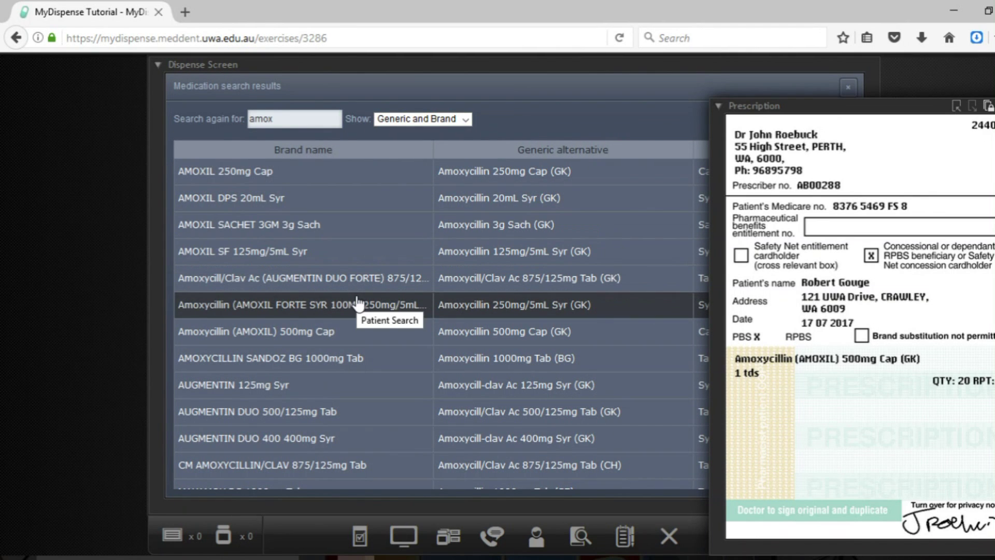
{"action": "left_click", "coordinate": [343, 334]}
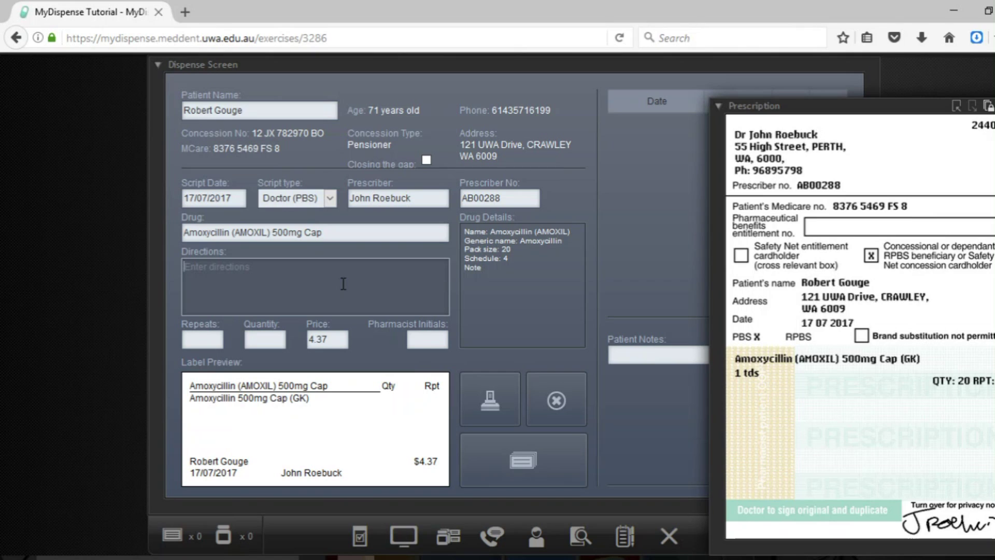
- Enter directions 'Take ONE capsule three times a day until all taken.' and review the drug details
{"action": "type", "text": "Take C"}
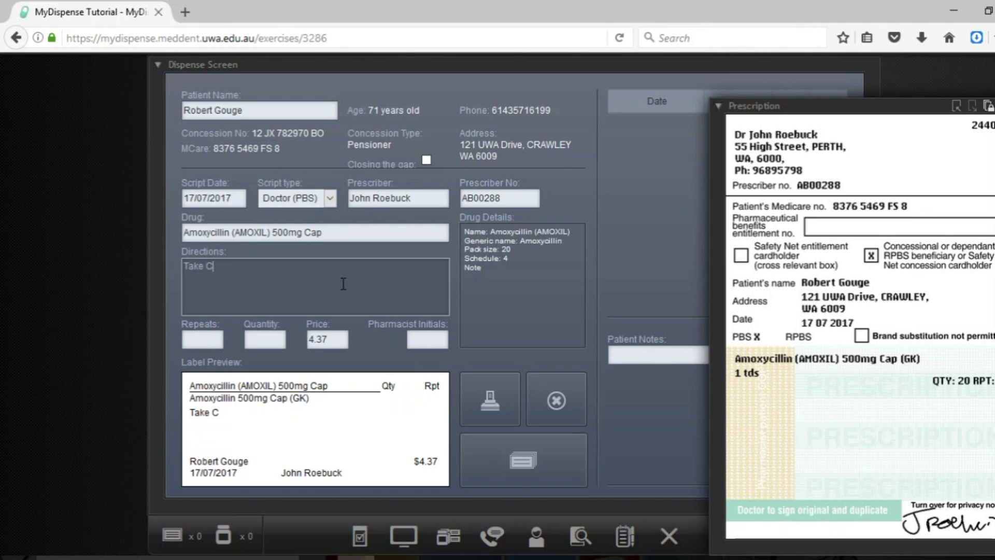
{"action": "key", "text": "BackSpace"}
{"action": "type", "text": "ONE capsul"}
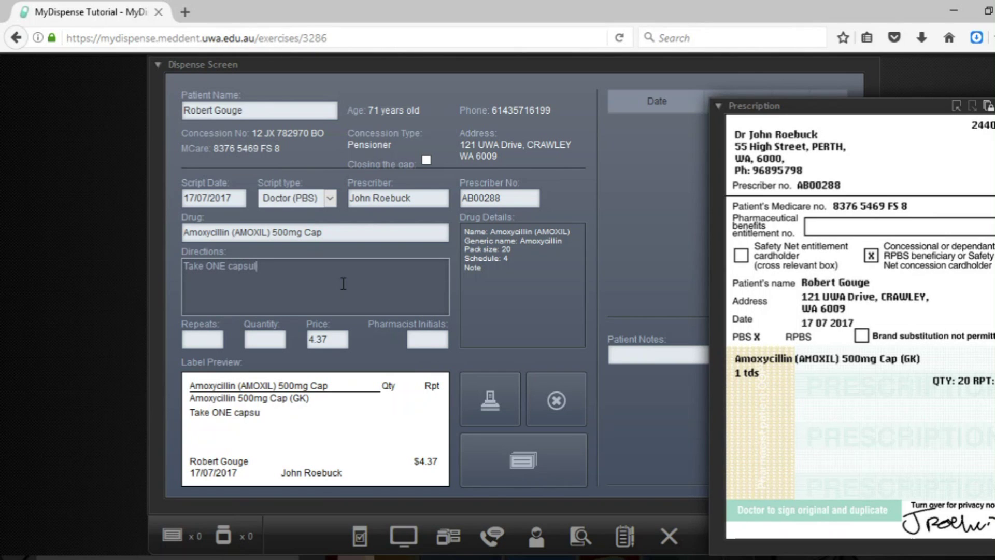
{"action": "type", "text": "e three times a day"}
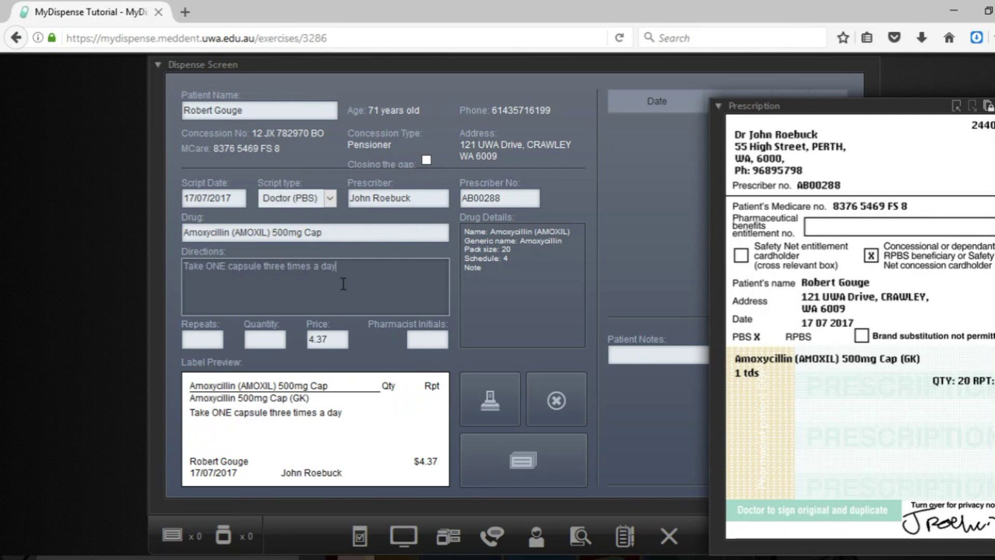
{"action": "type", "text": " until all taken."}
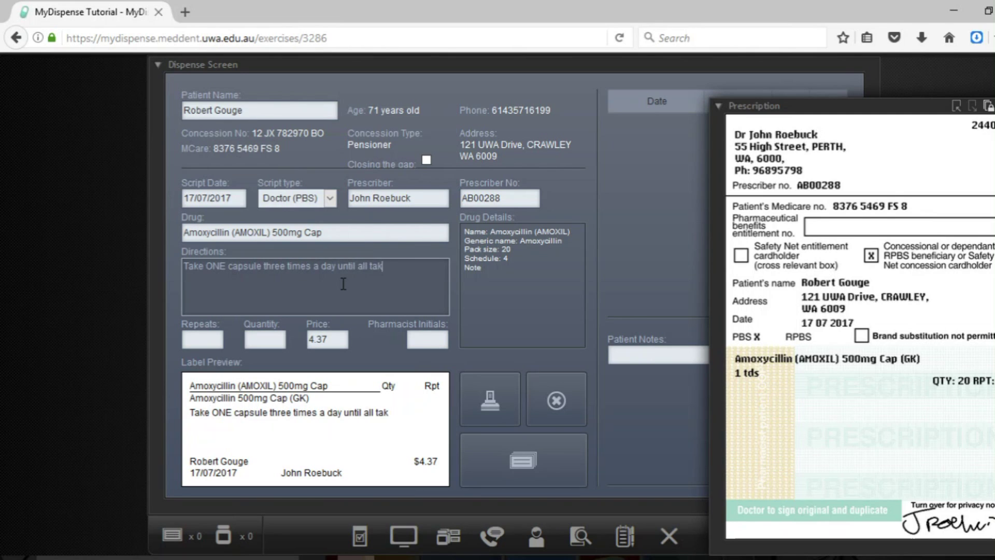
{"action": "left_click", "coordinate": [498, 292]}
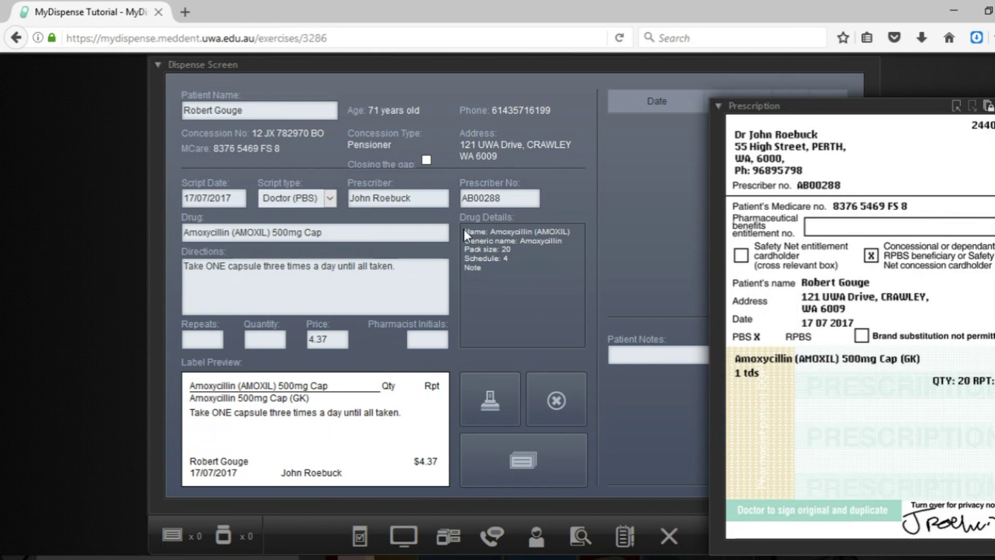
{"action": "mouse_move", "coordinate": [456, 218]}
{"action": "left_mouse_down"}
{"action": "mouse_move", "coordinate": [533, 269]}
{"action": "mouse_move", "coordinate": [469, 232]}
{"action": "left_mouse_up"}
{"action": "left_click", "coordinate": [475, 236]}
{"action": "double_click", "coordinate": [507, 231]}
{"action": "double_click", "coordinate": [551, 232]}
{"action": "left_click", "coordinate": [544, 244]}
{"action": "left_click", "coordinate": [506, 259]}
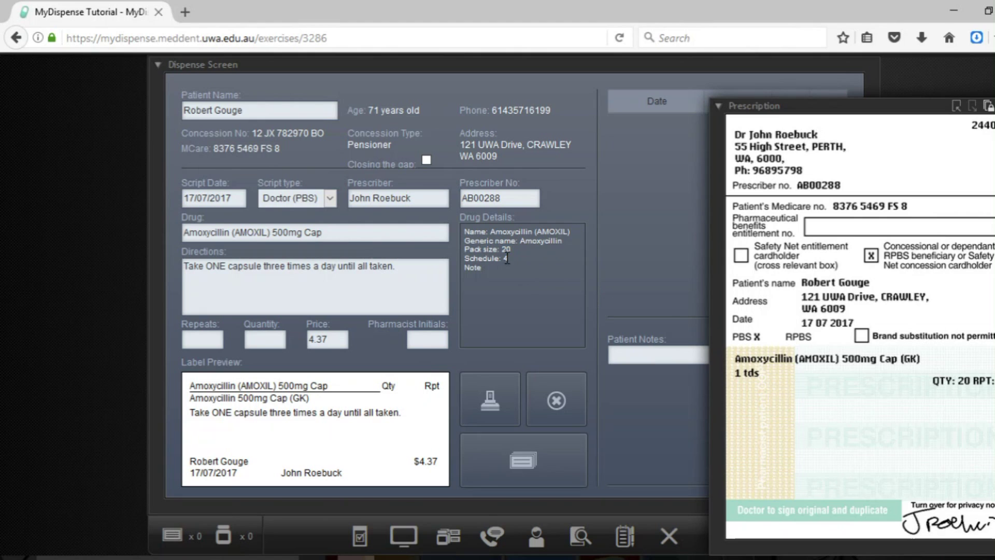
{"action": "double_click", "coordinate": [472, 268]}
{"action": "left_click", "coordinate": [197, 339]}
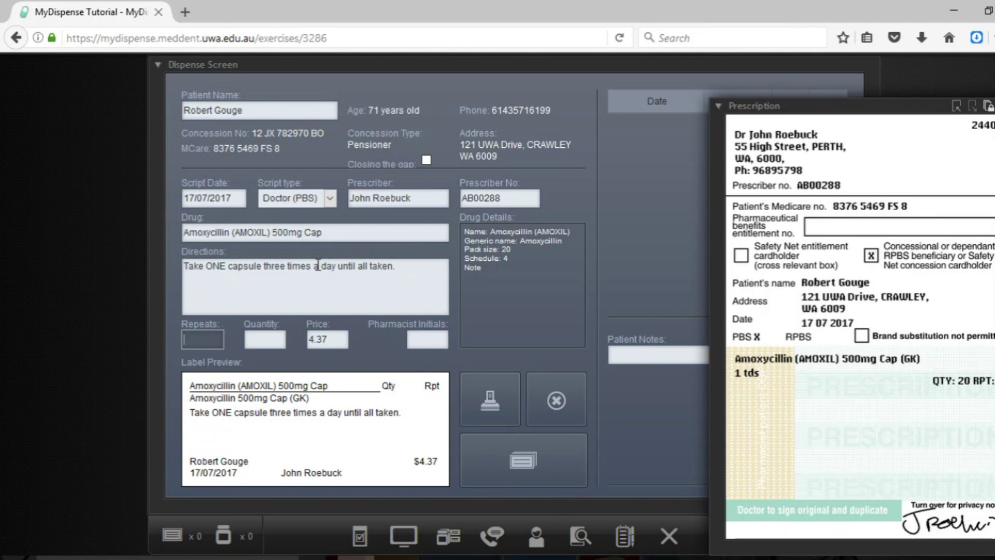
- Enter 1 repeat and quantity 20, and add the pharmacist's initials to the label
{"action": "type", "text": "1"}
{"action": "key", "text": "Tab"}
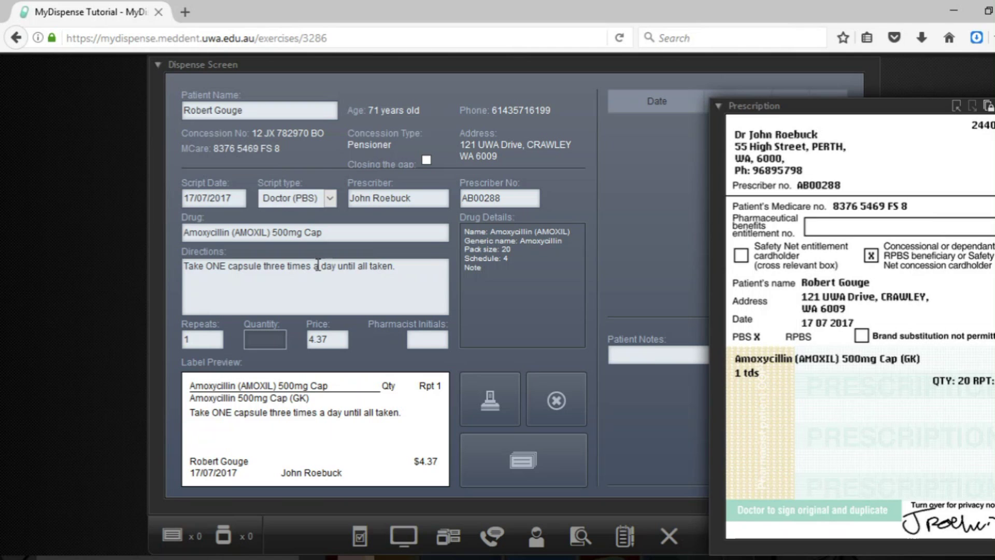
{"action": "type", "text": "20"}
{"action": "left_click", "coordinate": [414, 334]}
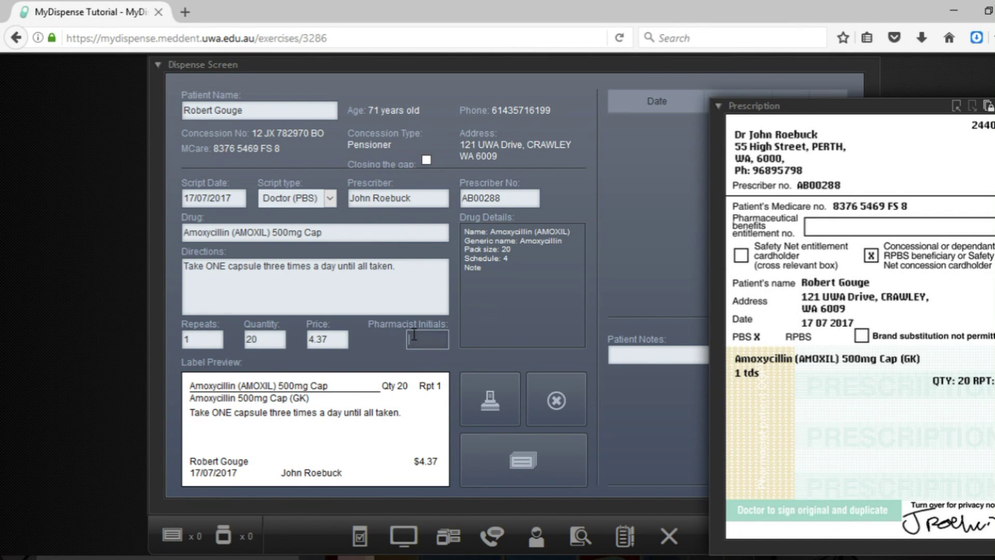
{"action": "type", "text": "JG"}
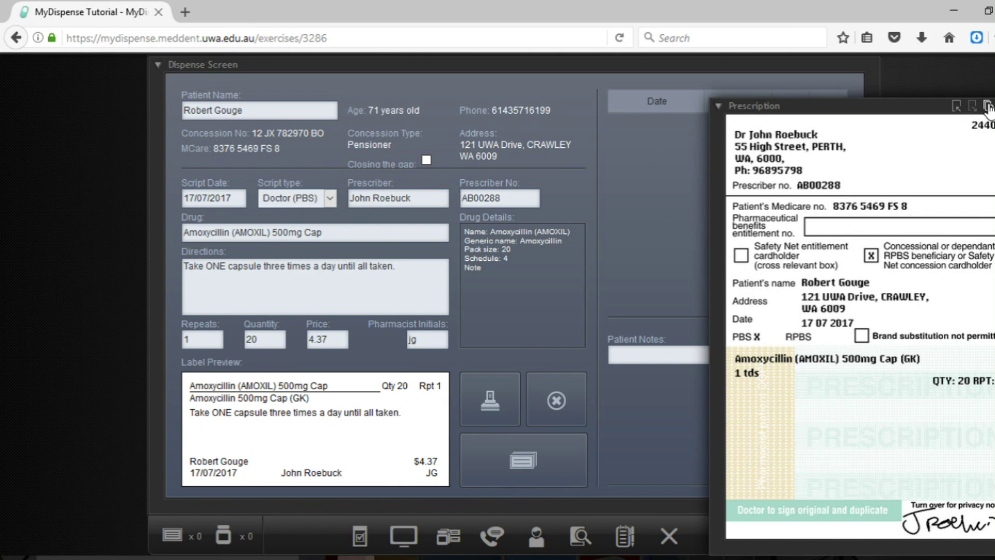
- Collapse the Prescription panel to put the prescription image away
{"action": "left_click", "coordinate": [719, 107]}
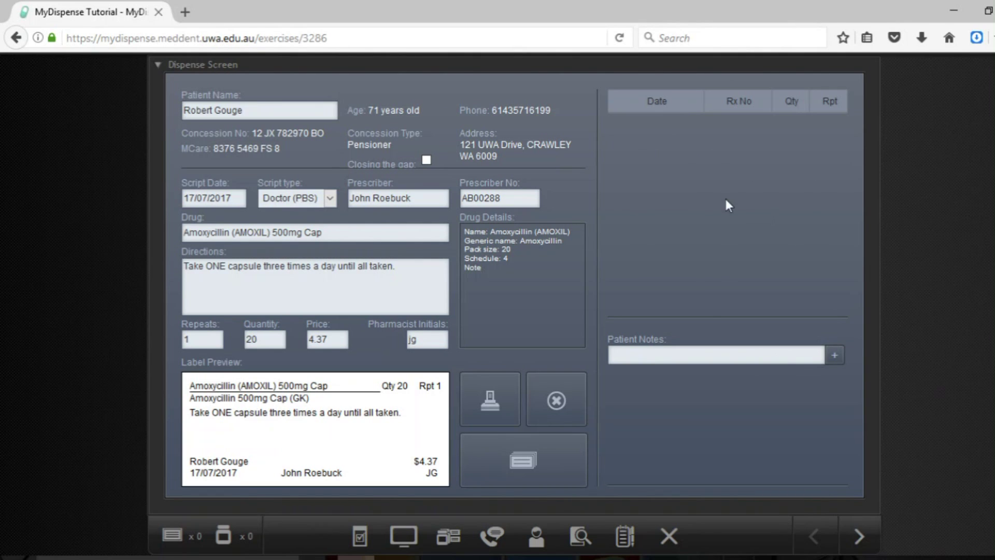
- Print the Amoxycillin medication label
{"action": "left_click", "coordinate": [490, 403]}
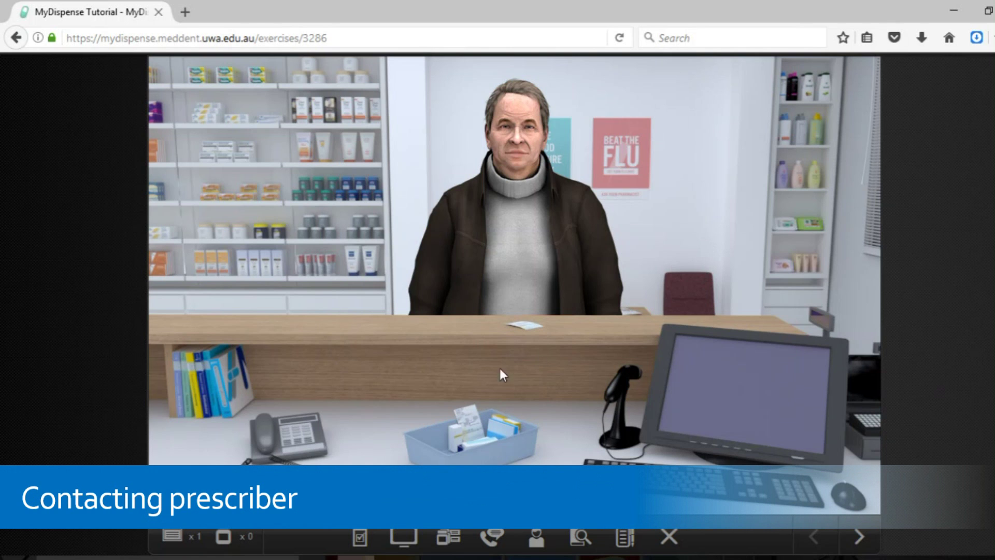
- Phone the script's prescriber from the doctors' address book and reach the call topics list
{"action": "left_click", "coordinate": [280, 437]}
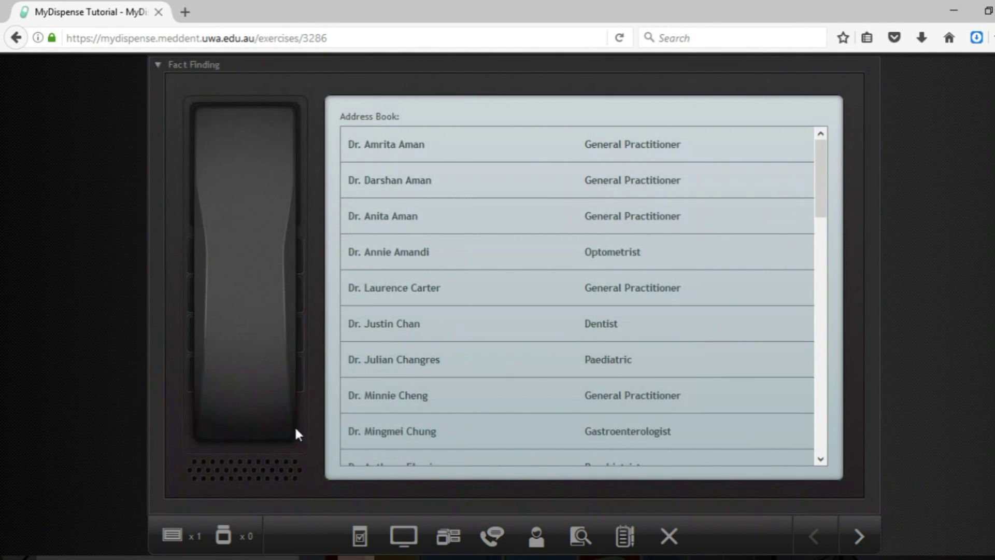
{"action": "left_click_drag", "start_coordinate": [822, 176], "coordinate": [785, 441]}
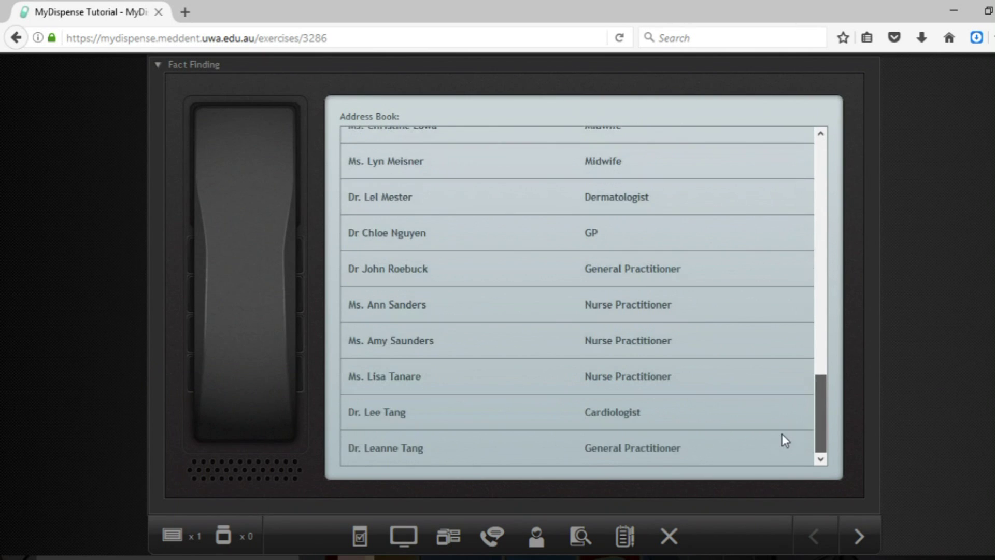
{"action": "left_click", "coordinate": [547, 270]}
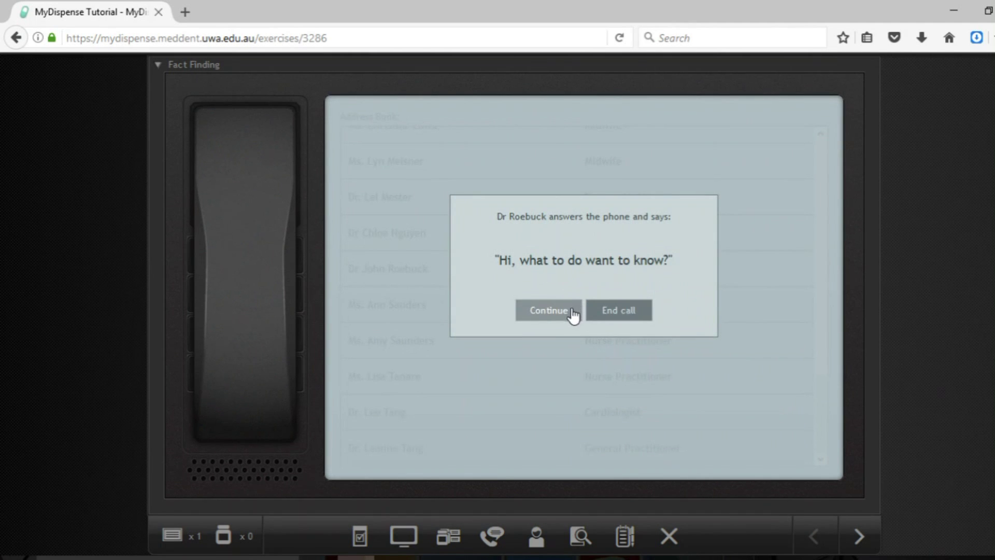
{"action": "left_click", "coordinate": [552, 314]}
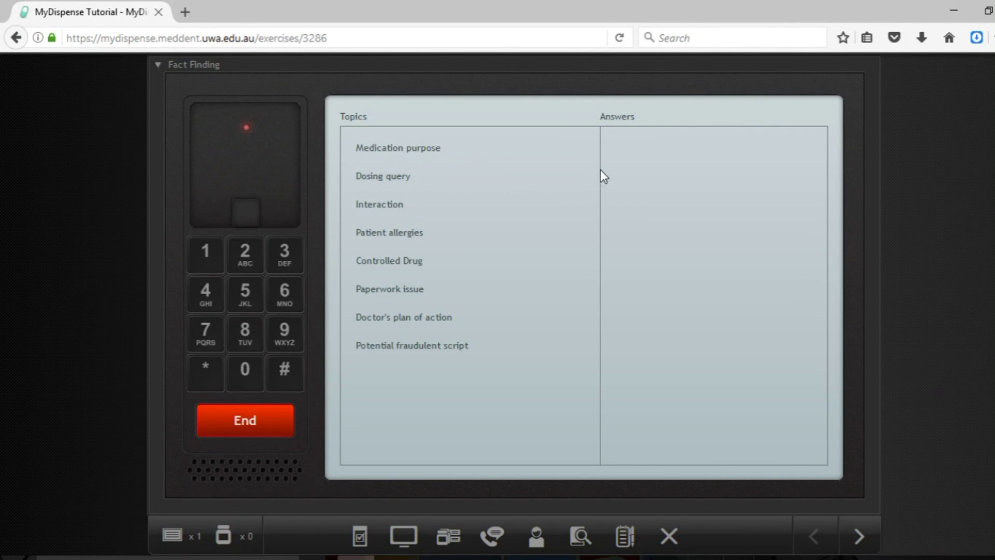
- End the call and bring the patient's prescription up on the left side
{"action": "left_click", "coordinate": [157, 67]}
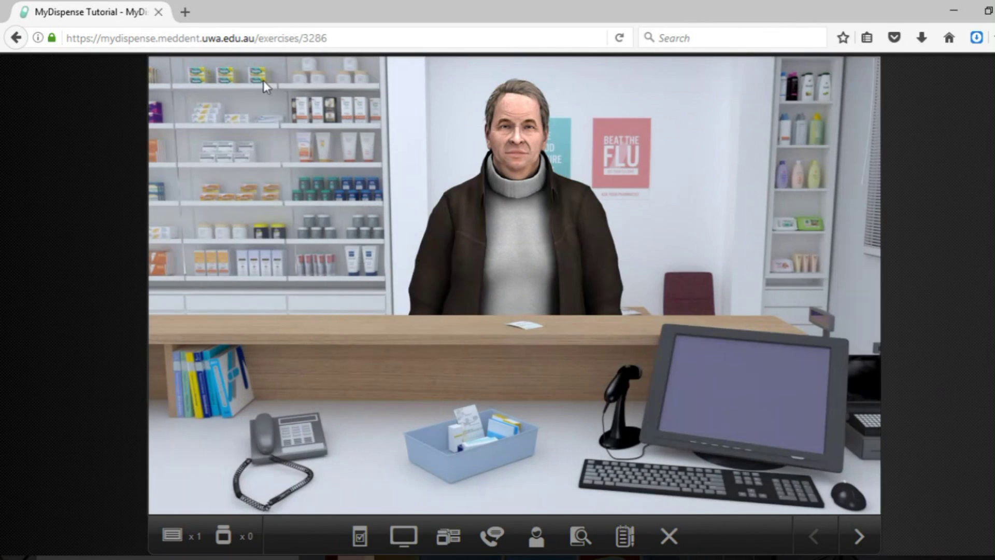
{"action": "left_click", "coordinate": [525, 327]}
{"action": "left_click_drag", "start_coordinate": [806, 110], "coordinate": [231, 80]}
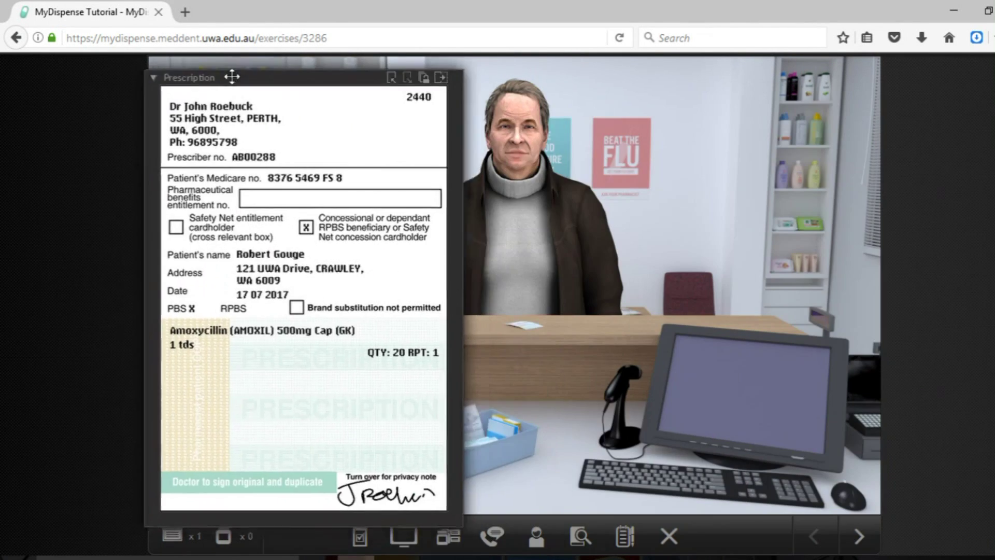
- Show the endorsement panel and scroll down to the Amoxycillin item's fields
{"action": "scroll", "coordinate": [352, 226], "scroll_direction": "down", "scroll_amount": 2}
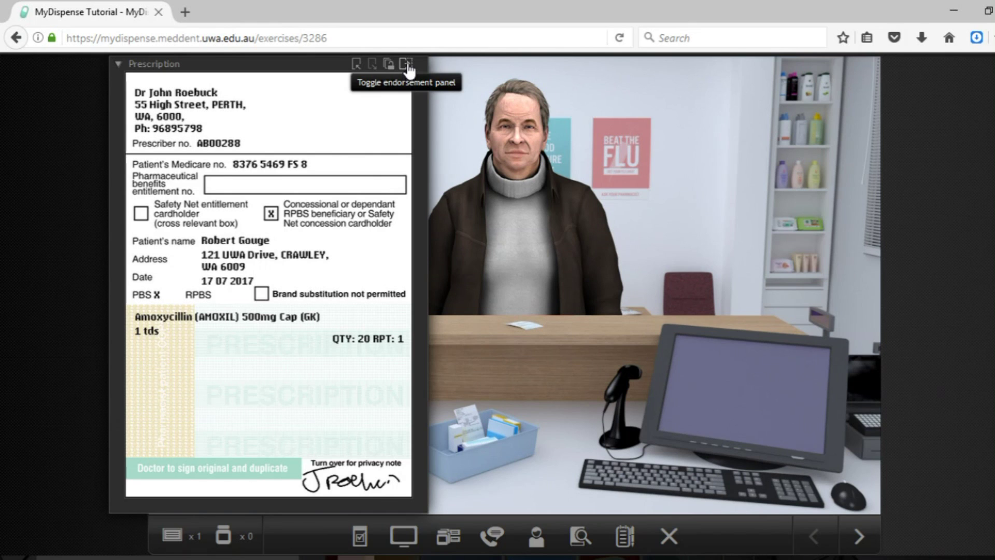
{"action": "scroll", "coordinate": [407, 67], "scroll_direction": "up", "scroll_amount": 1}
{"action": "left_click", "coordinate": [406, 94]}
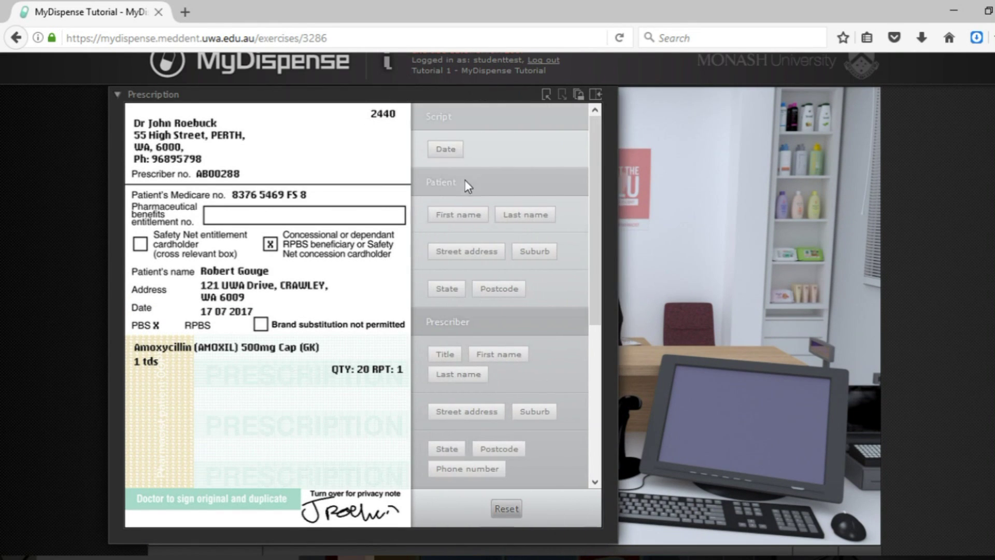
{"action": "scroll", "coordinate": [480, 223], "scroll_direction": "down", "scroll_amount": 4}
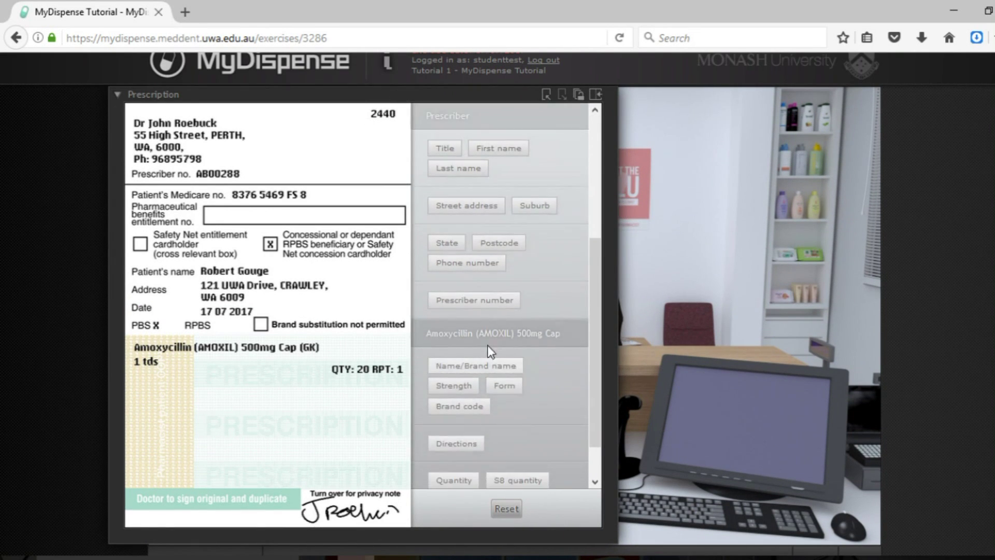
{"action": "scroll", "coordinate": [520, 299], "scroll_direction": "down", "scroll_amount": 1}
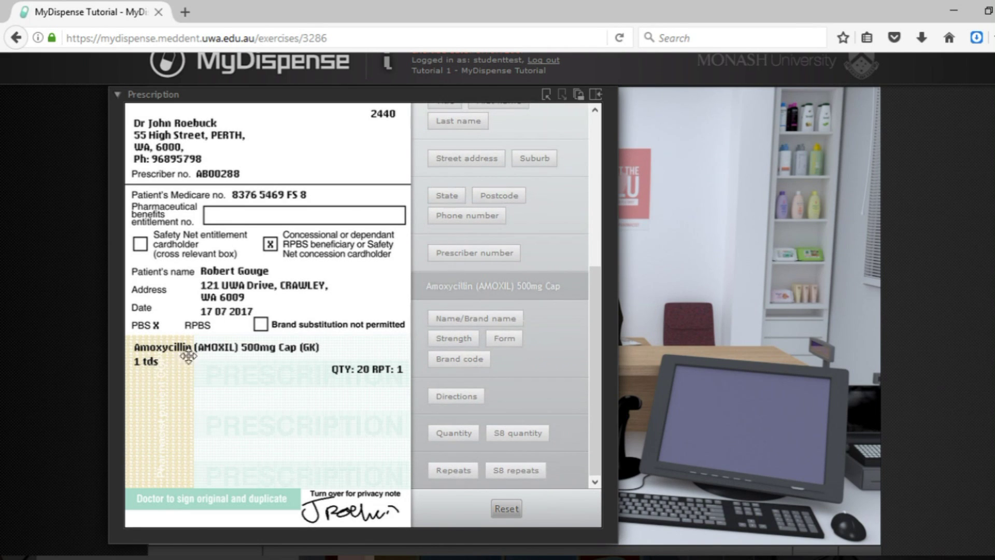
- Strike out 500mg and place the note 'Dr called 17/07/17, Requested 250mg caps' with initials and time beside Amoxycillin
{"action": "left_click", "coordinate": [449, 340]}
{"action": "left_click_drag", "start_coordinate": [516, 370], "coordinate": [403, 369]}
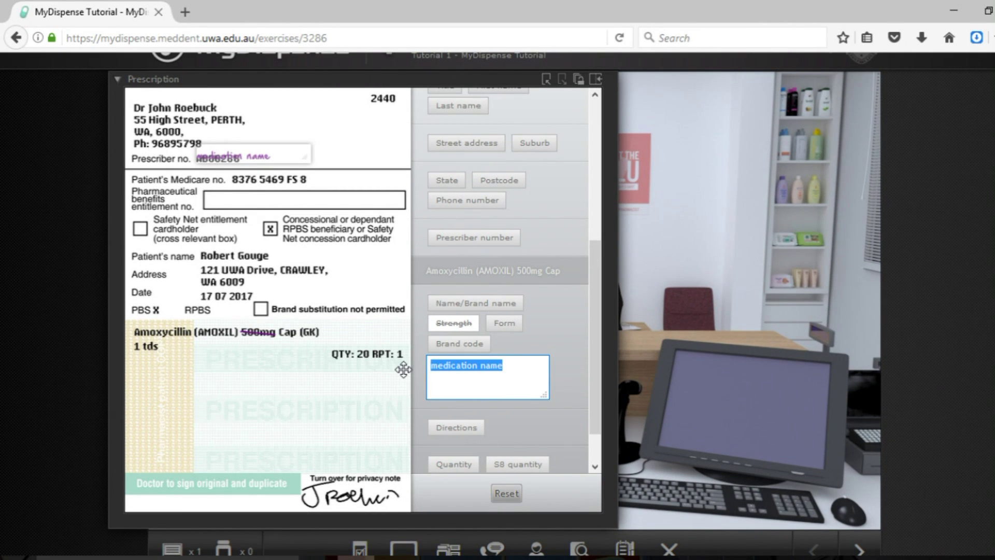
{"action": "type", "text": "250mg"}
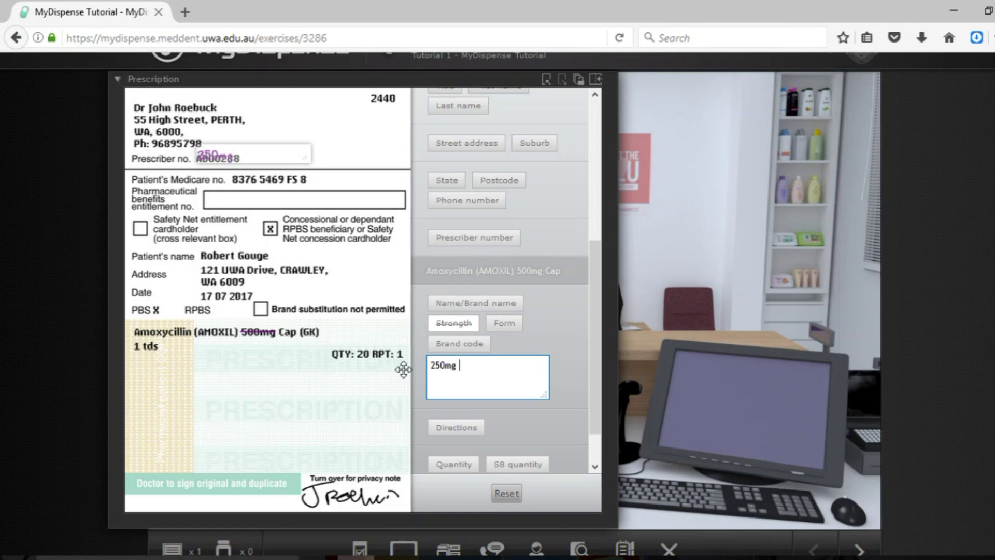
{"action": "key", "text": "BackSpace"}
{"action": "key", "text": "BackSpace"}
{"action": "key", "text": "BackSpace"}
{"action": "key", "text": "BackSpace"}
{"action": "key", "text": "BackSpace"}
{"action": "type", "text": "Dr called 17/07"}
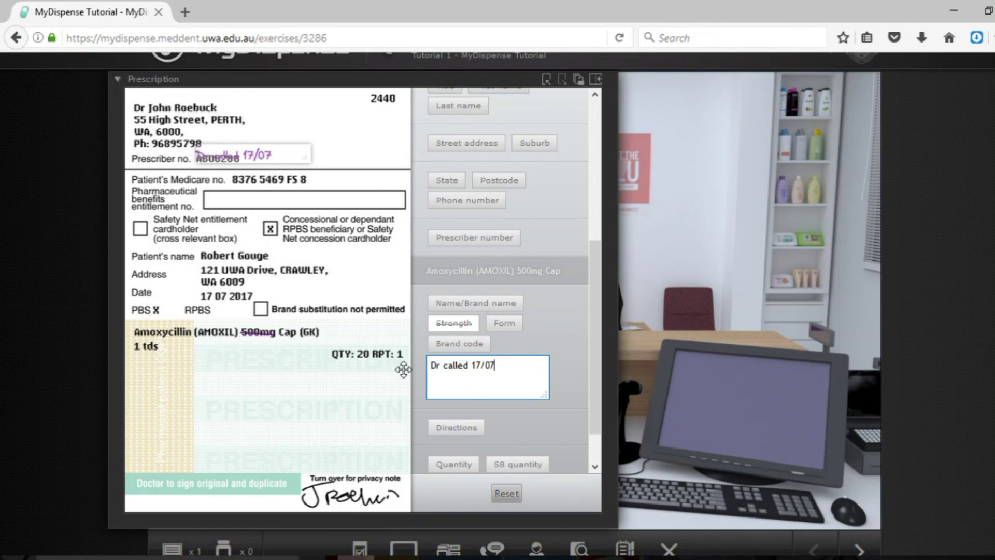
{"action": "type", "text": "/17"}
{"action": "key", "text": "Return"}
{"action": "type", "text": "Requested 250mg caps "}
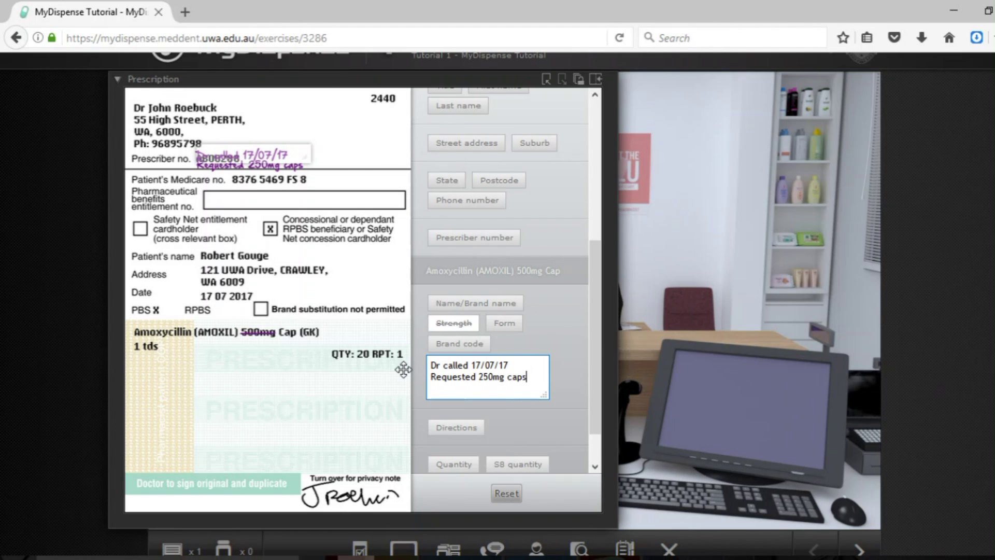
{"action": "type", "text": "JG 10.55AM"}
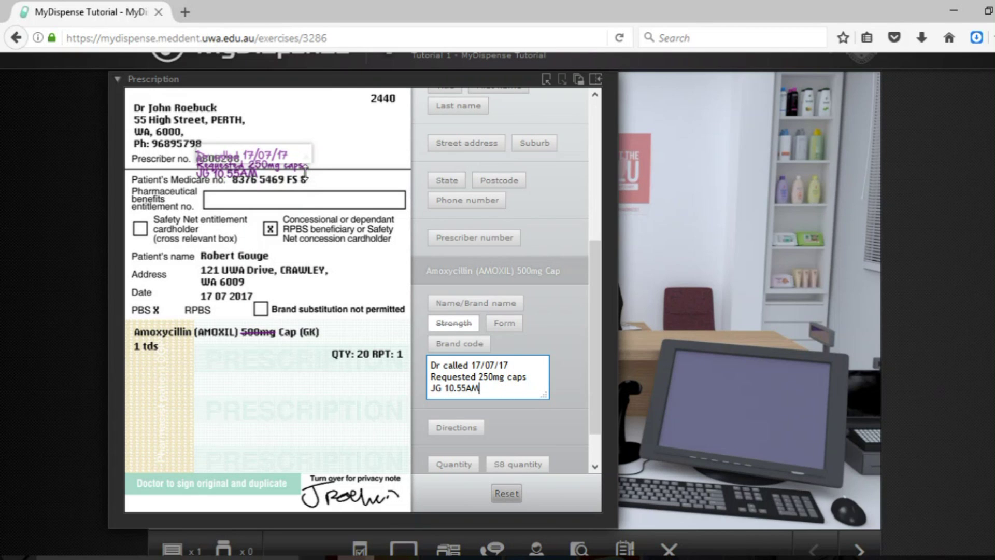
{"action": "left_click_drag", "start_coordinate": [283, 176], "coordinate": [281, 368]}
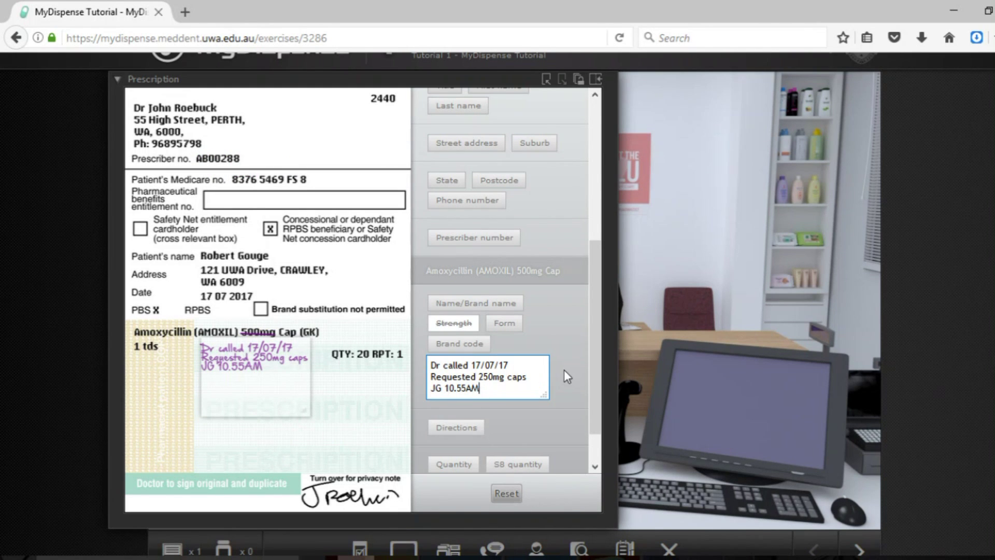
{"action": "left_click_drag", "start_coordinate": [595, 339], "coordinate": [624, 104]}
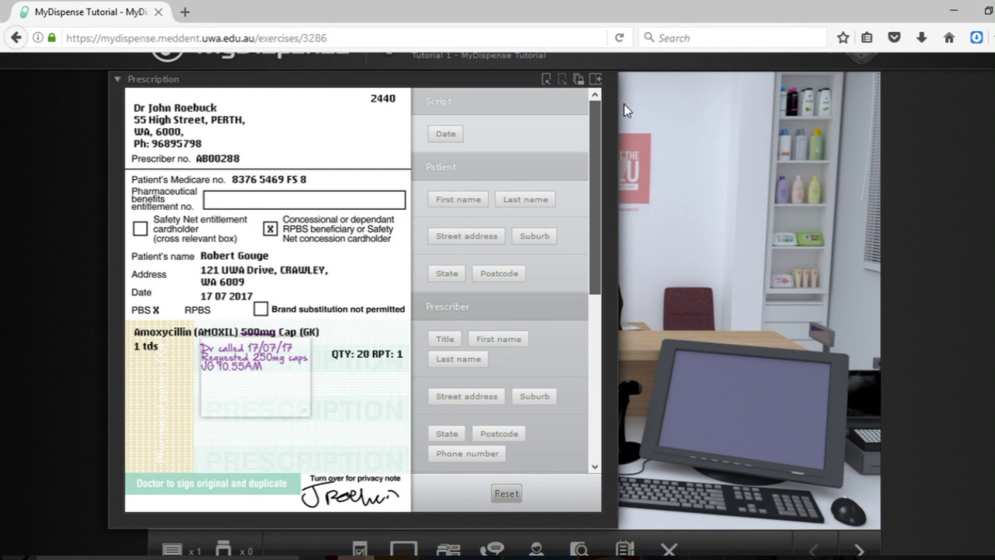
- Hide and reshow the endorsement panel, mark the patient's first name, then put the prescription away
{"action": "left_click", "coordinate": [595, 79]}
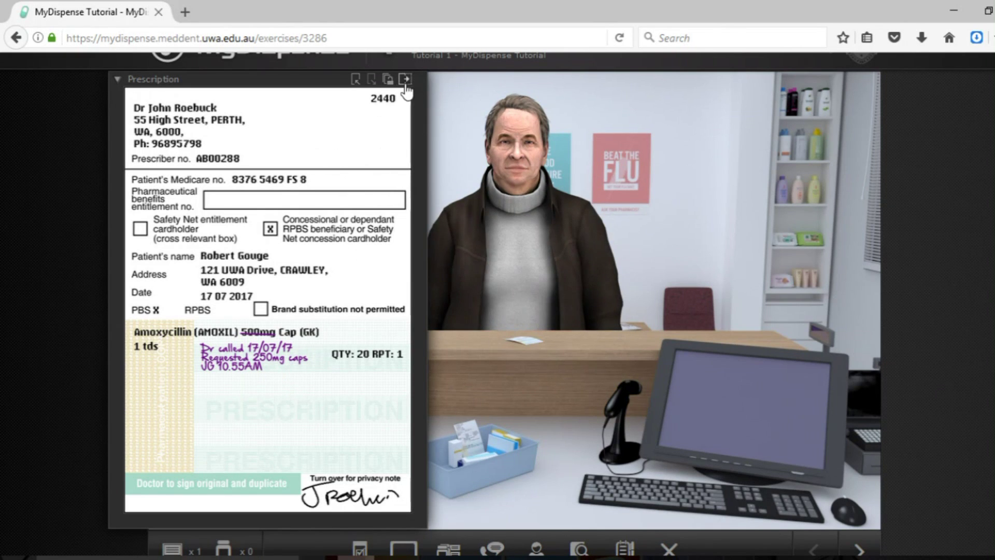
{"action": "left_click", "coordinate": [405, 79]}
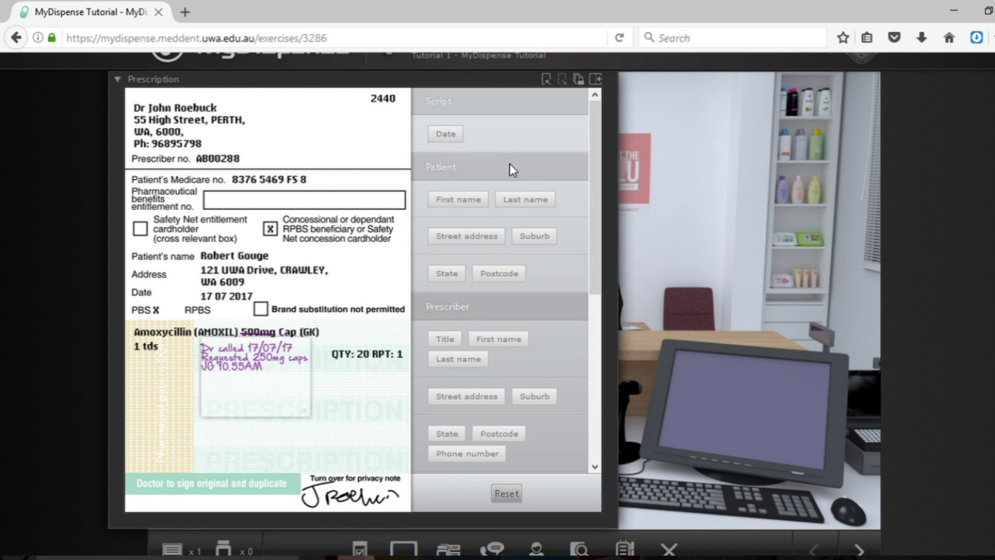
{"action": "mouse_move", "coordinate": [591, 181]}
{"action": "left_mouse_down"}
{"action": "mouse_move", "coordinate": [589, 381]}
{"action": "mouse_move", "coordinate": [595, 185]}
{"action": "left_mouse_up"}
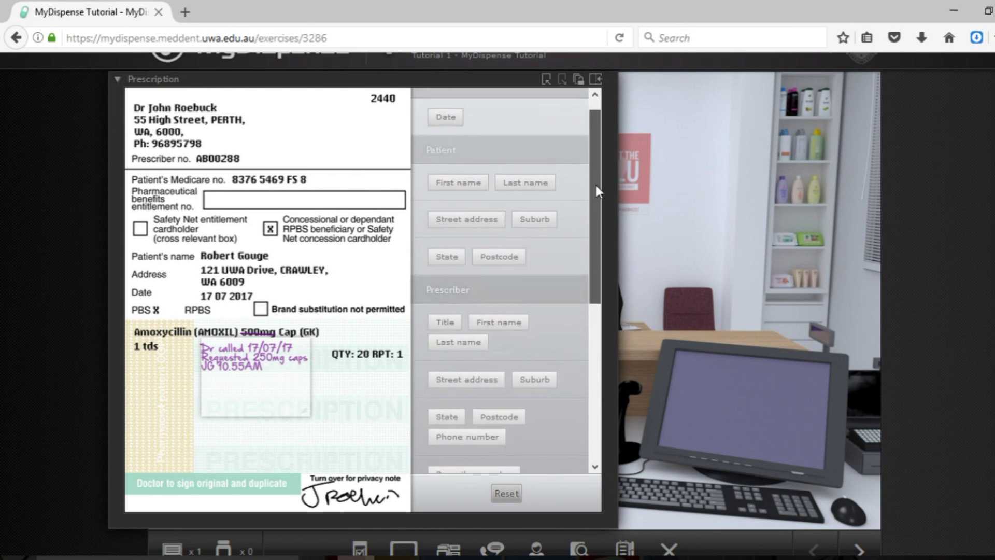
{"action": "left_click", "coordinate": [460, 192]}
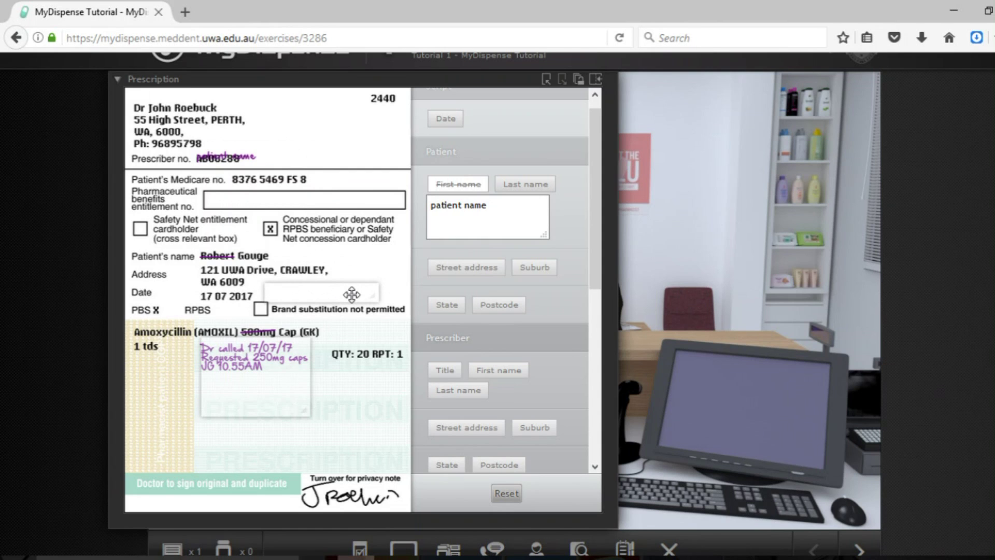
{"action": "left_click", "coordinate": [622, 237]}
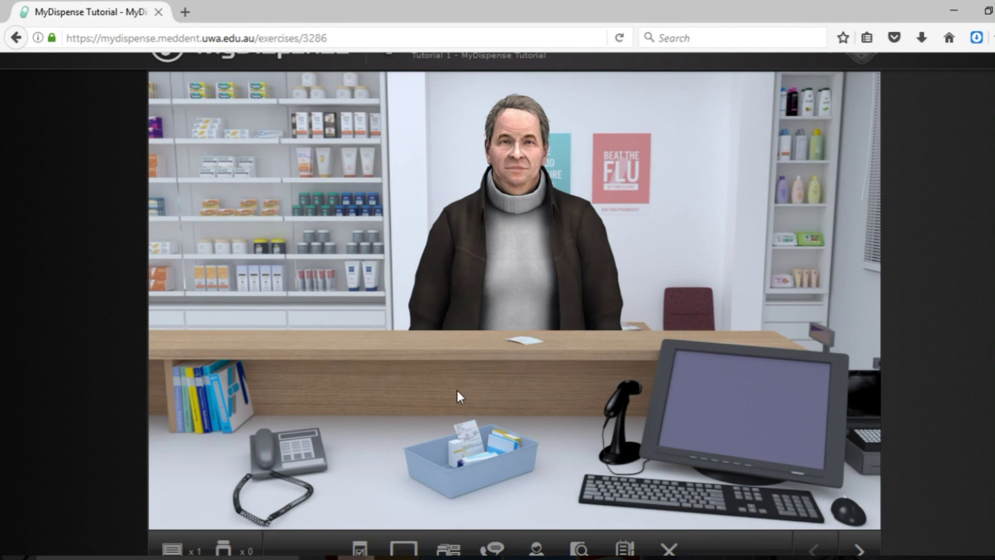
{"action": "left_click", "coordinate": [231, 402]}
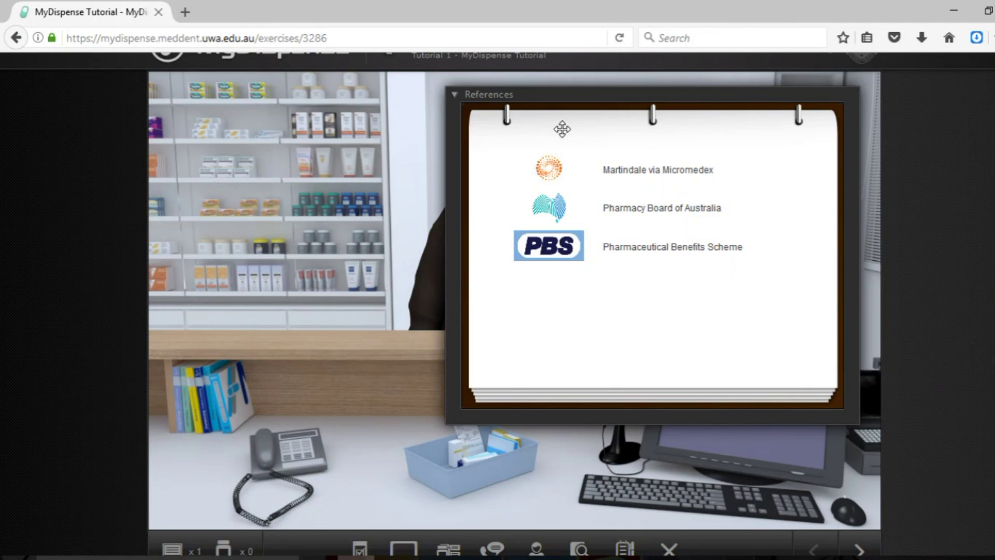
{"action": "left_click", "coordinate": [454, 97]}
{"action": "scroll", "coordinate": [832, 297], "scroll_direction": "down", "scroll_amount": 1}
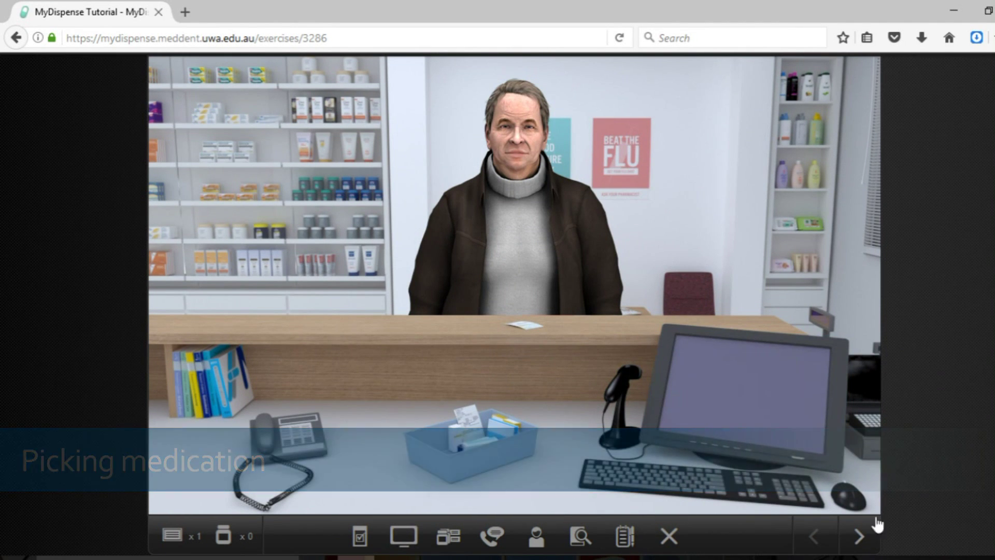
- Enter the dispensary and browse the main shelves, fridge and safe, closing each
{"action": "left_click", "coordinate": [859, 536]}
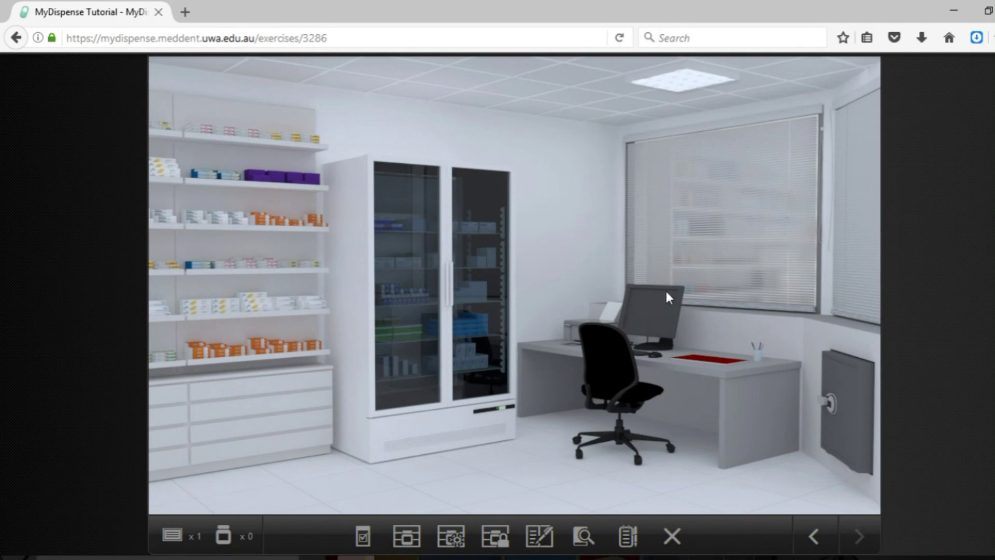
{"action": "left_click", "coordinate": [230, 212]}
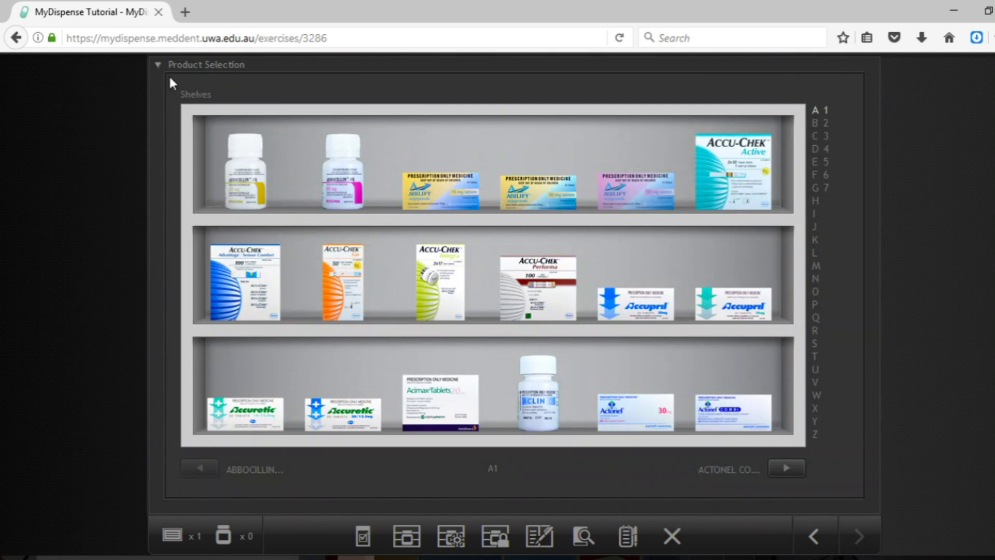
{"action": "left_click", "coordinate": [159, 66]}
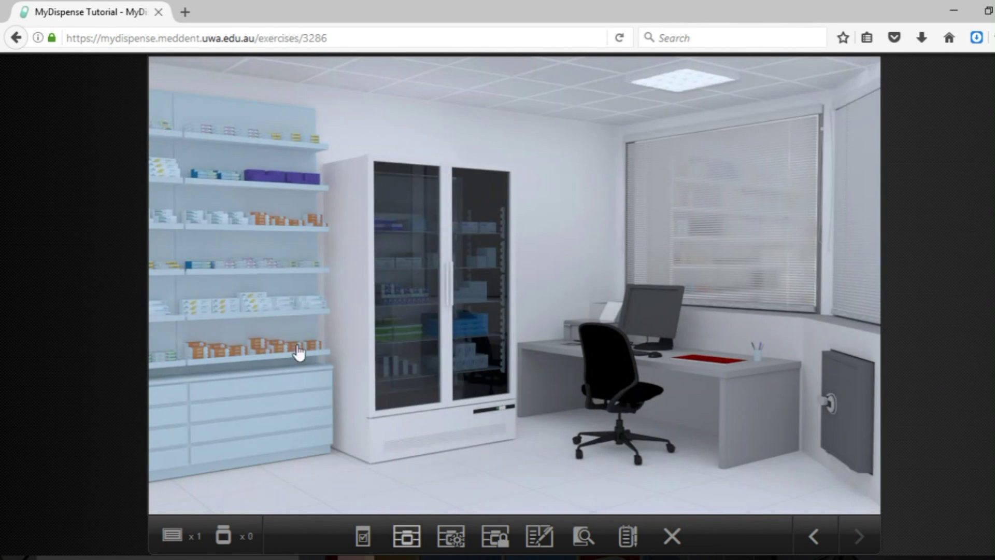
{"action": "left_click", "coordinate": [432, 300]}
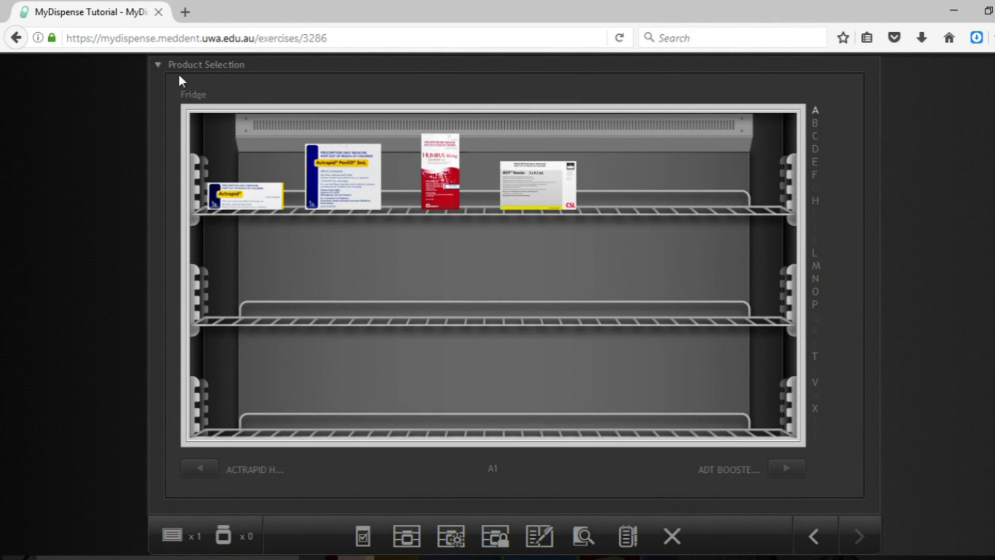
{"action": "left_click", "coordinate": [158, 68]}
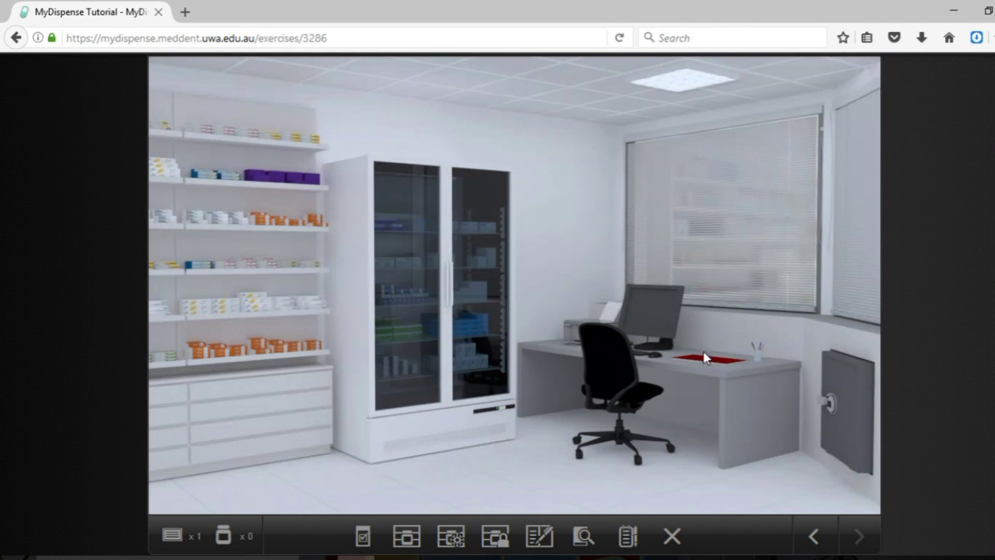
{"action": "left_click", "coordinate": [840, 407]}
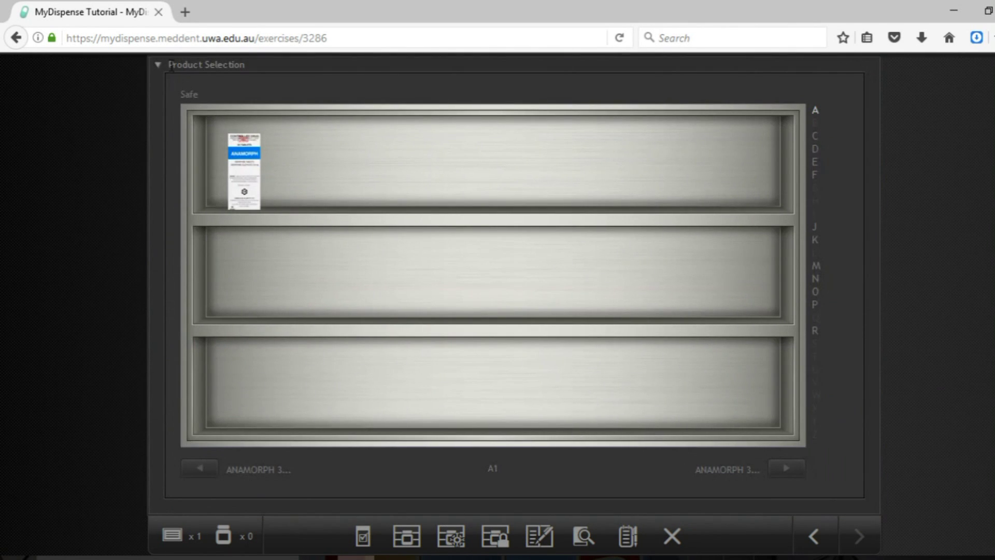
{"action": "left_click", "coordinate": [160, 68]}
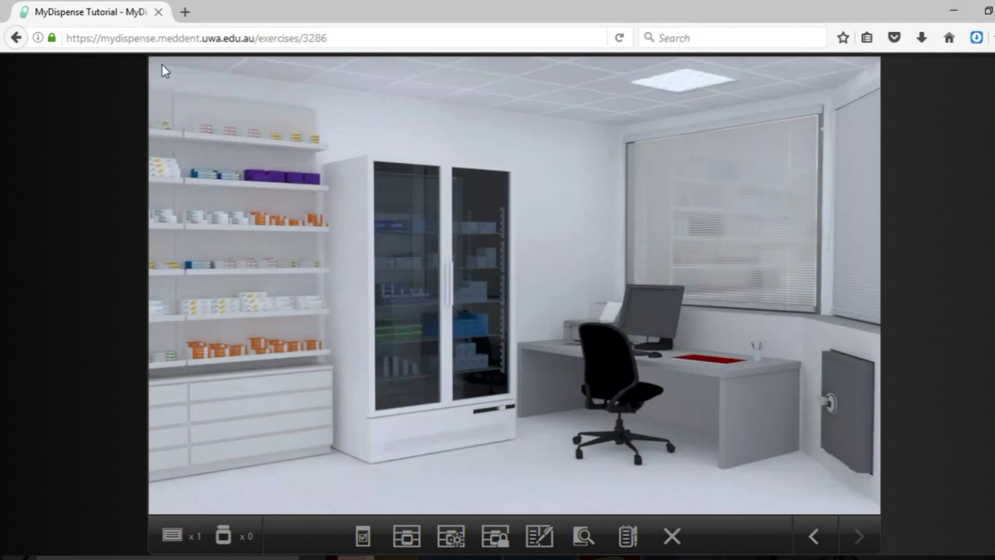
- Open the main shelves and page through to shelf A4 holding the Amoxil stock
{"action": "left_click", "coordinate": [217, 213]}
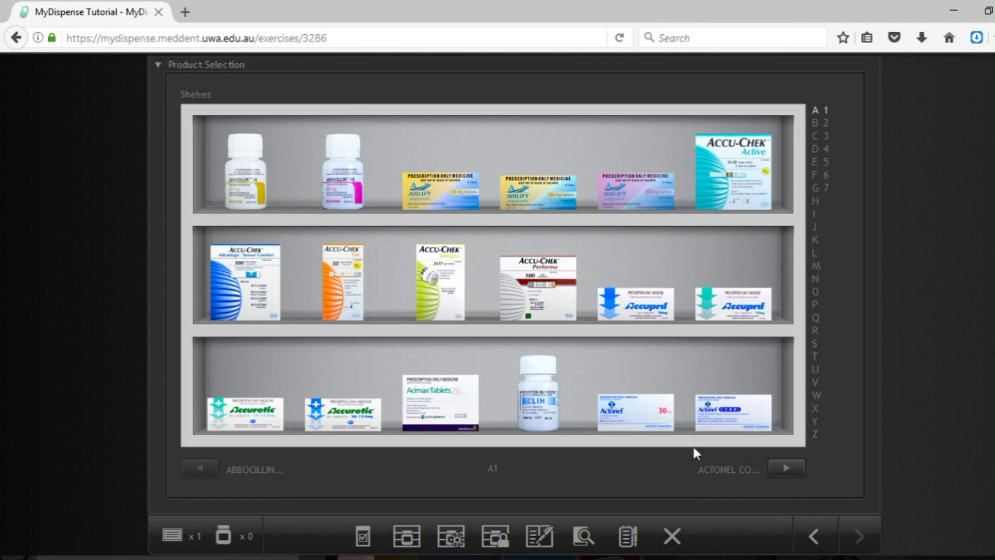
{"action": "left_click", "coordinate": [789, 469]}
{"action": "left_click", "coordinate": [790, 469]}
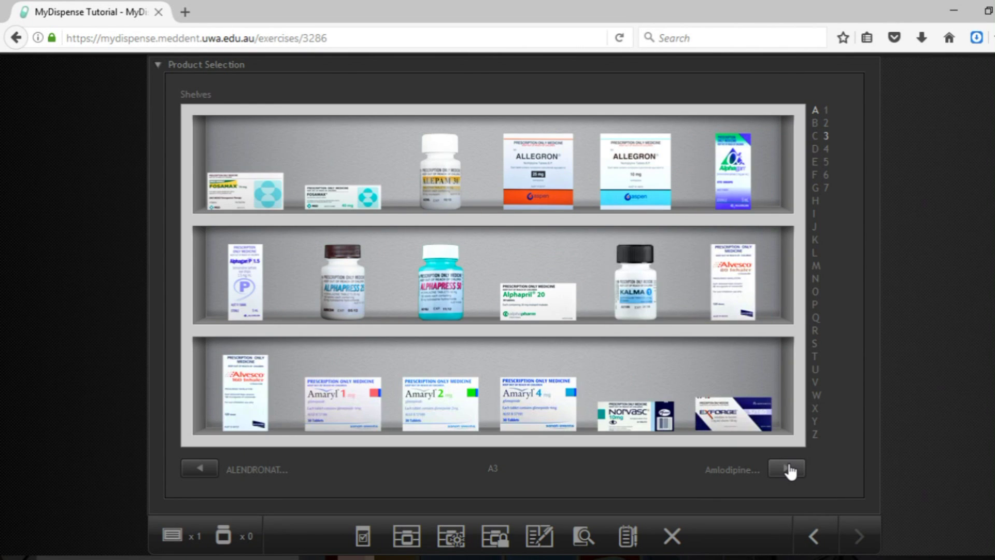
{"action": "left_click", "coordinate": [789, 470]}
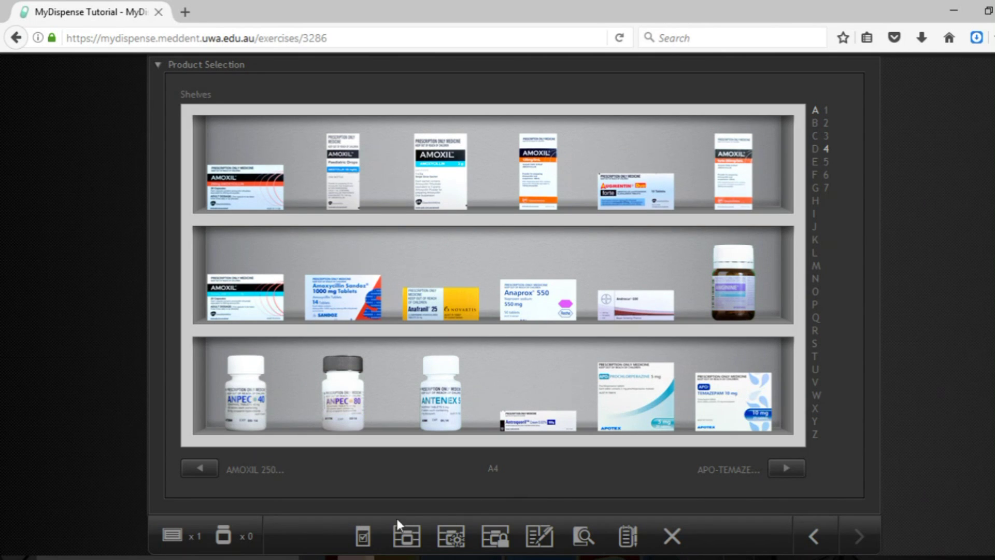
{"action": "left_click", "coordinate": [192, 528]}
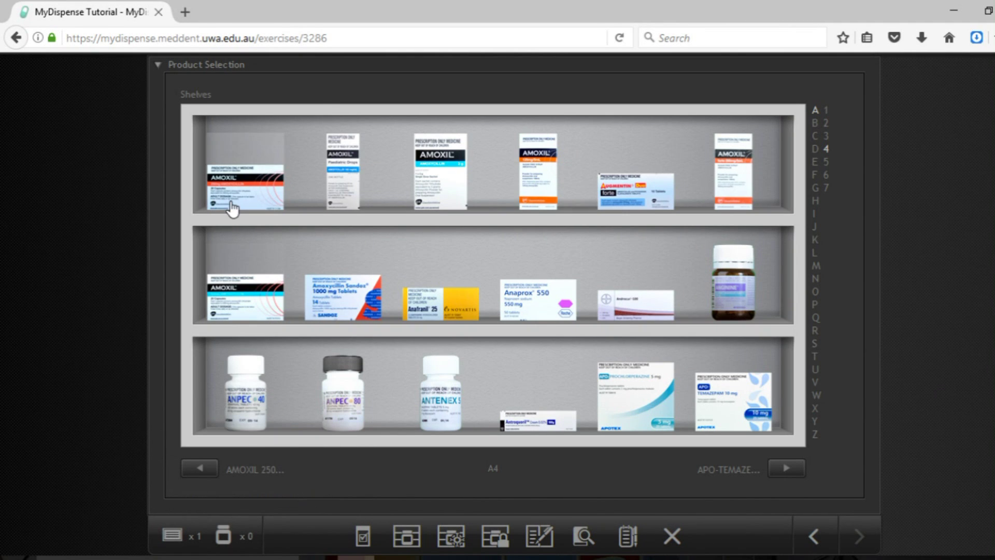
- Add one box of Amoxil 500mg capsules to the basket
{"action": "left_click", "coordinate": [246, 300]}
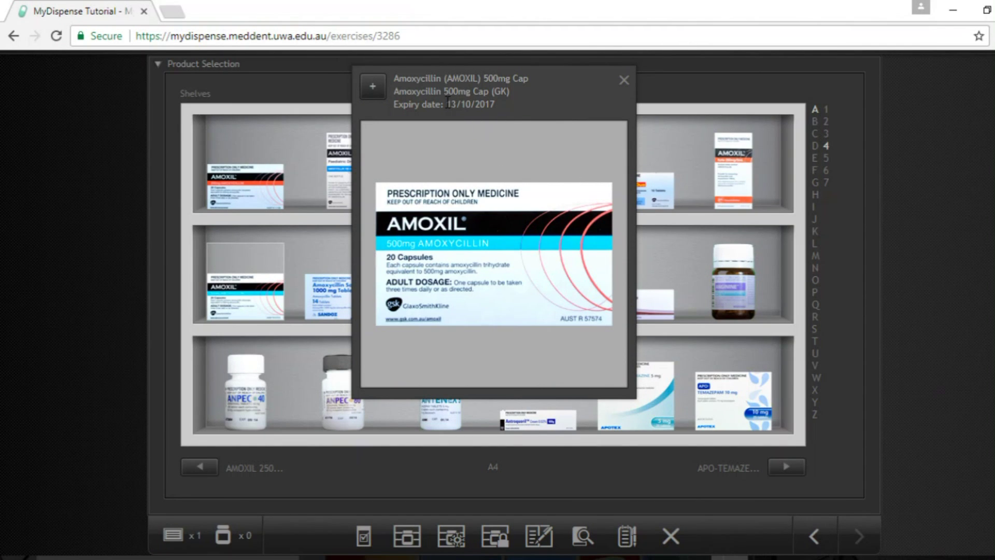
{"action": "left_click_drag", "start_coordinate": [447, 101], "coordinate": [507, 101]}
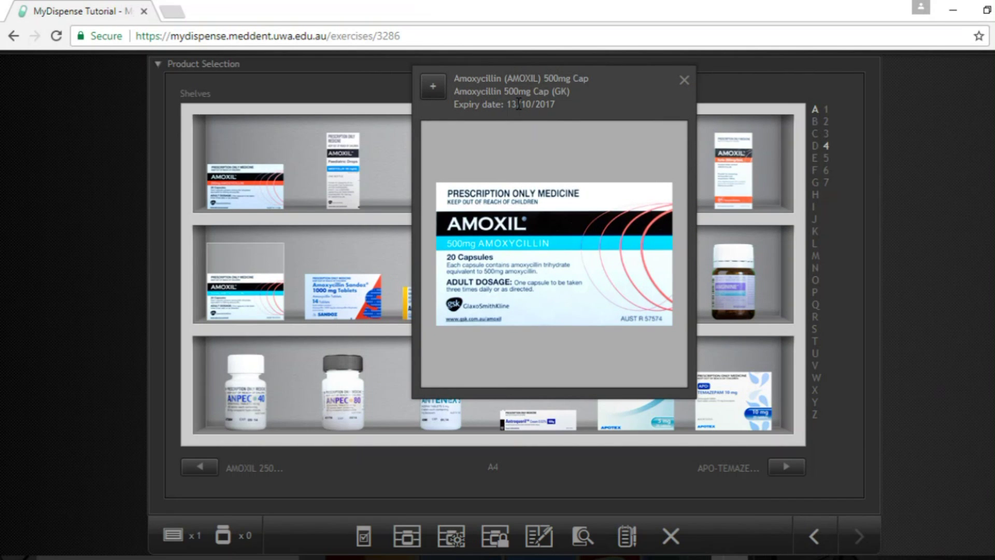
{"action": "left_click", "coordinate": [434, 91]}
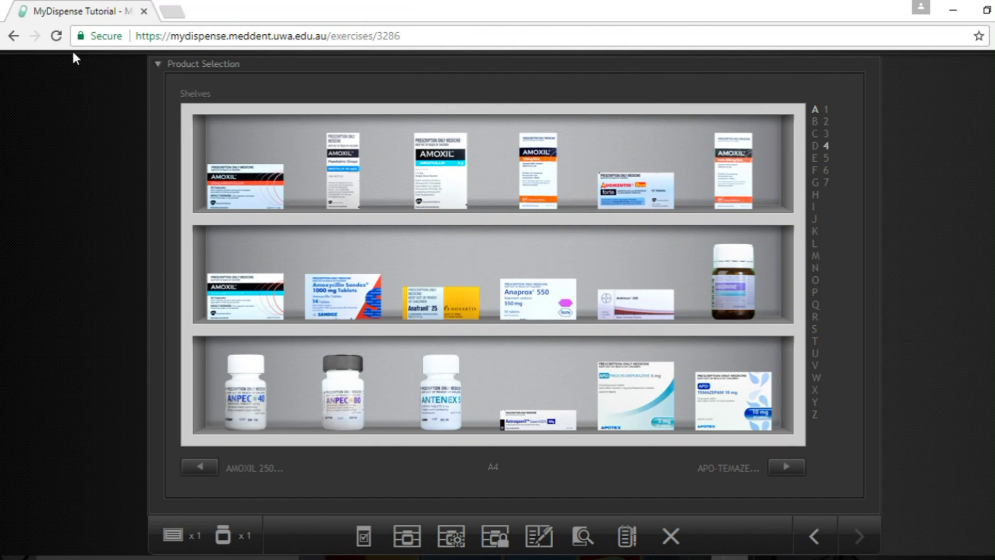
- Return to the front counter and bring up the dispense screen without label management
{"action": "left_click", "coordinate": [158, 65]}
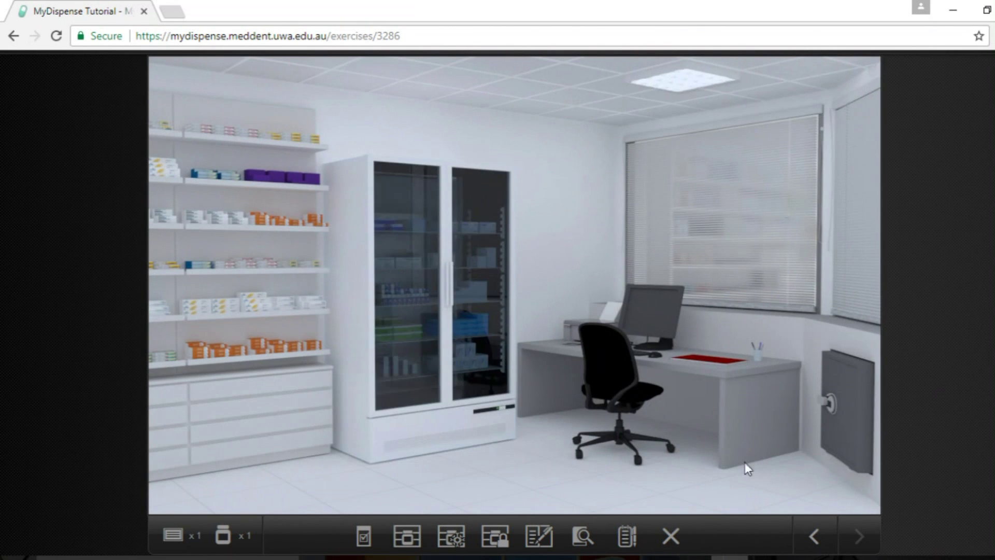
{"action": "left_click", "coordinate": [822, 535]}
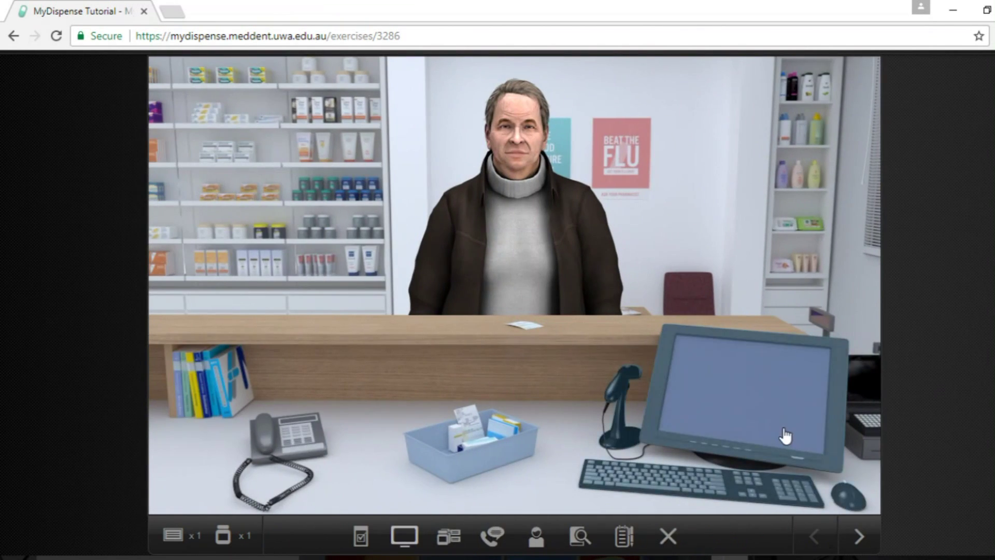
{"action": "left_click", "coordinate": [785, 435]}
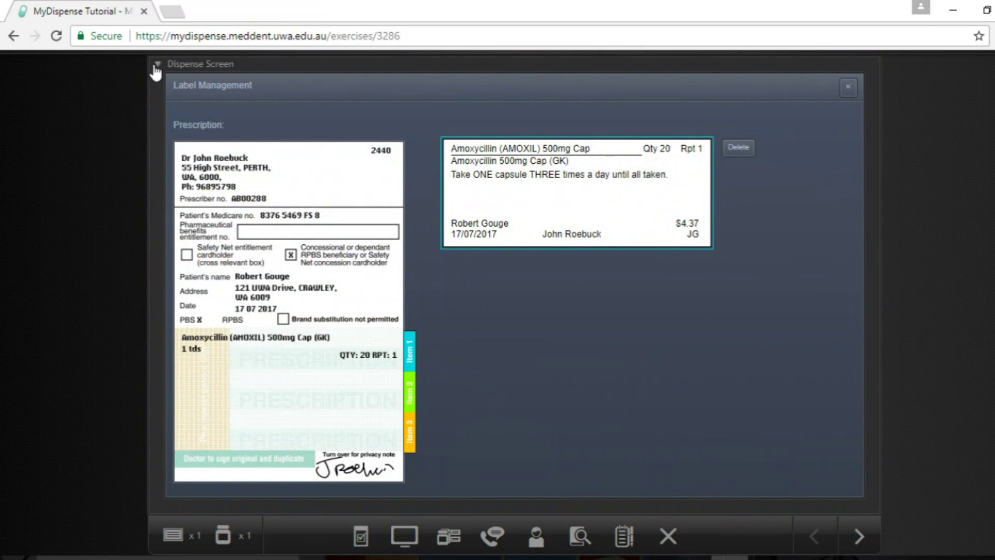
{"action": "left_click", "coordinate": [156, 65]}
{"action": "left_click", "coordinate": [767, 428]}
{"action": "left_click", "coordinate": [848, 87]}
- Check the Amoxycillin pack's expiry and save the patient note 'Exp: 13/10/2017'
{"action": "left_click", "coordinate": [676, 355]}
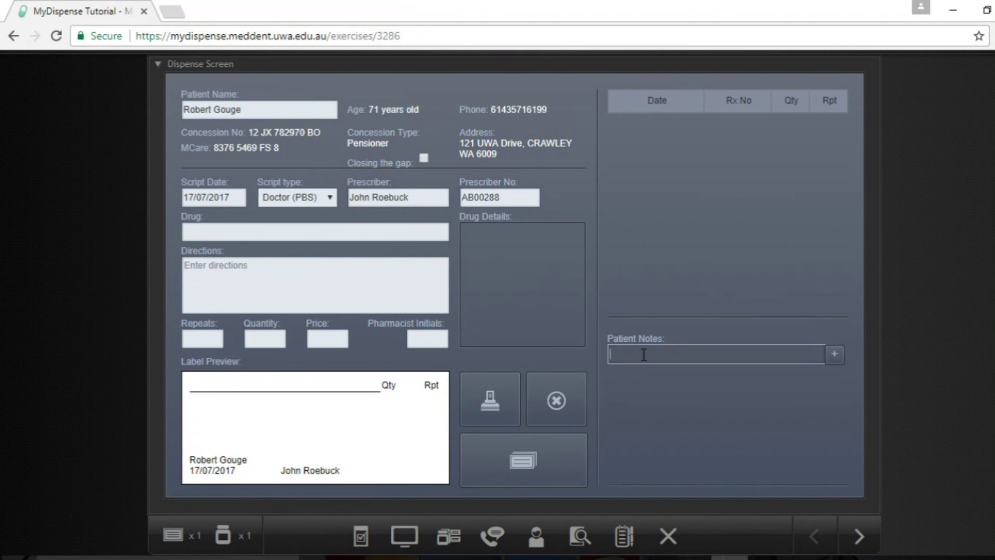
{"action": "left_click", "coordinate": [223, 537]}
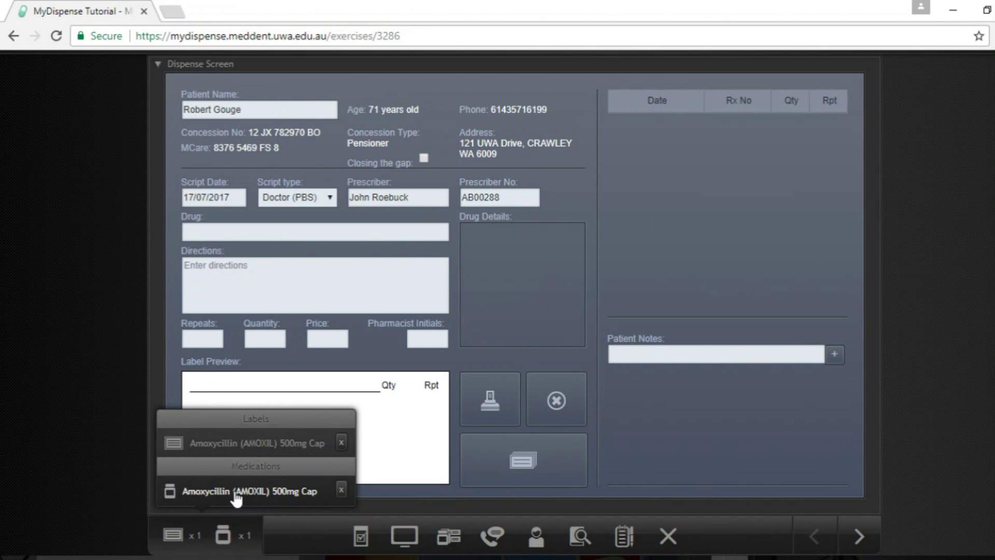
{"action": "left_click", "coordinate": [234, 496]}
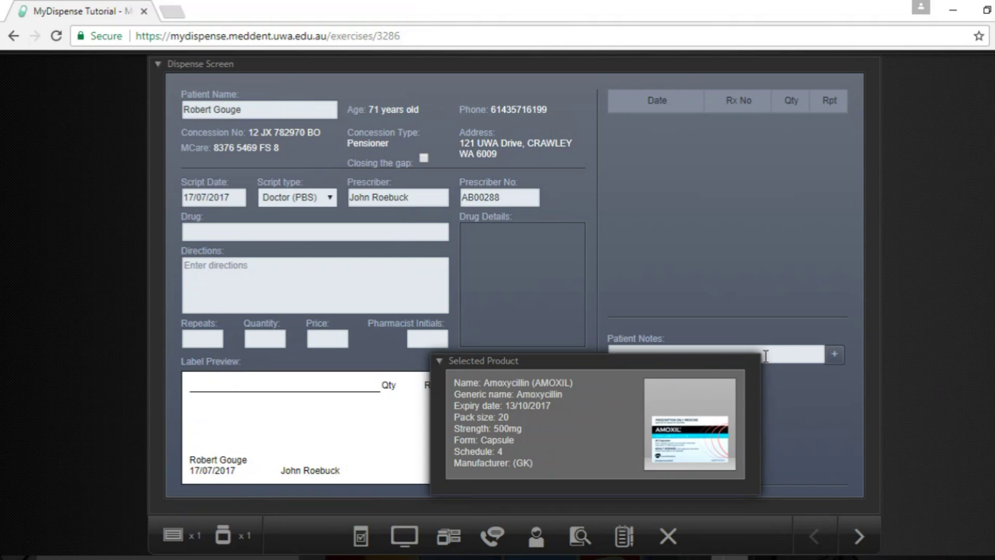
{"action": "left_click", "coordinate": [797, 356]}
{"action": "type", "text": "13/10/2017"}
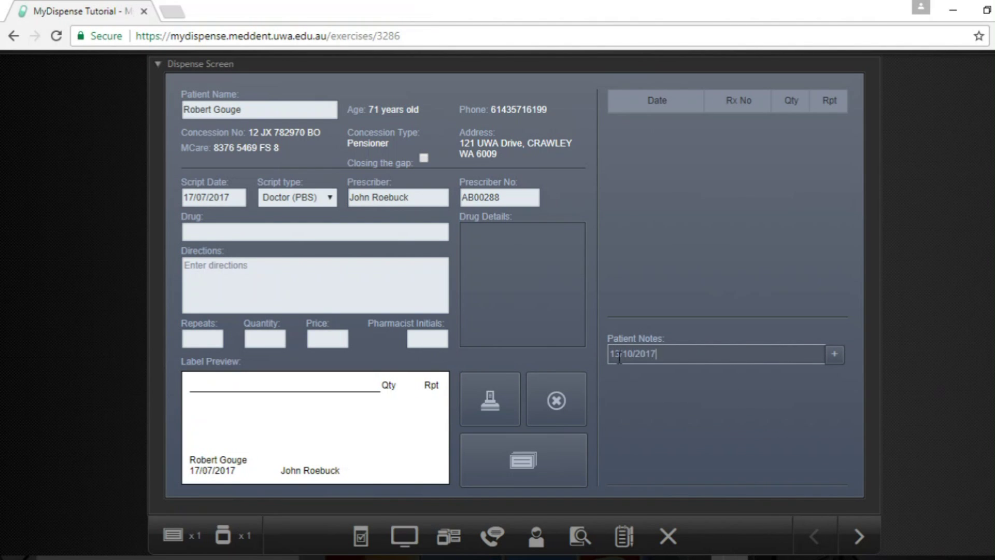
{"action": "key", "text": "Home"}
{"action": "type", "text": "Exp:"}
{"action": "key", "text": "Return"}
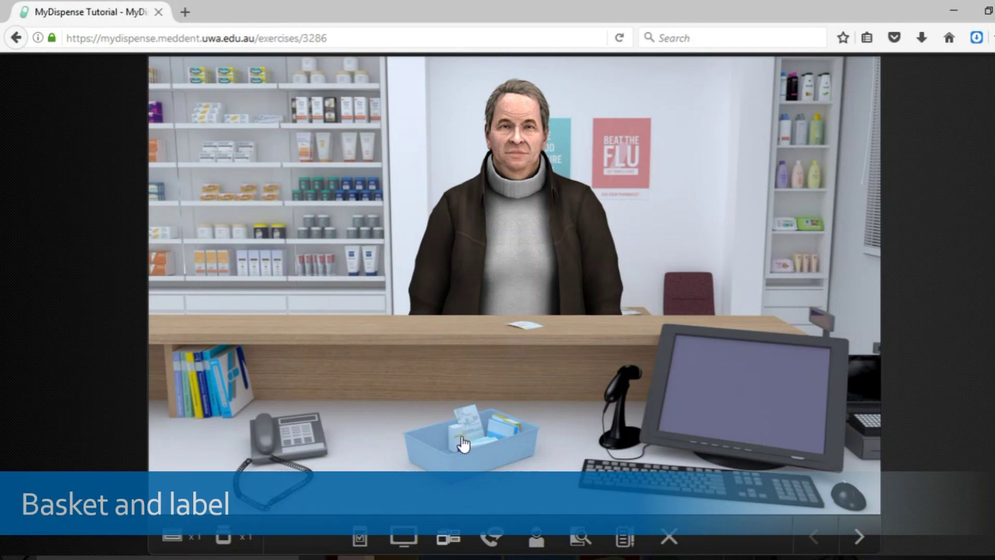
- Open the benchtop, attach ancillary label 2 to the Amoxil box, then remove it
{"action": "left_click", "coordinate": [465, 442]}
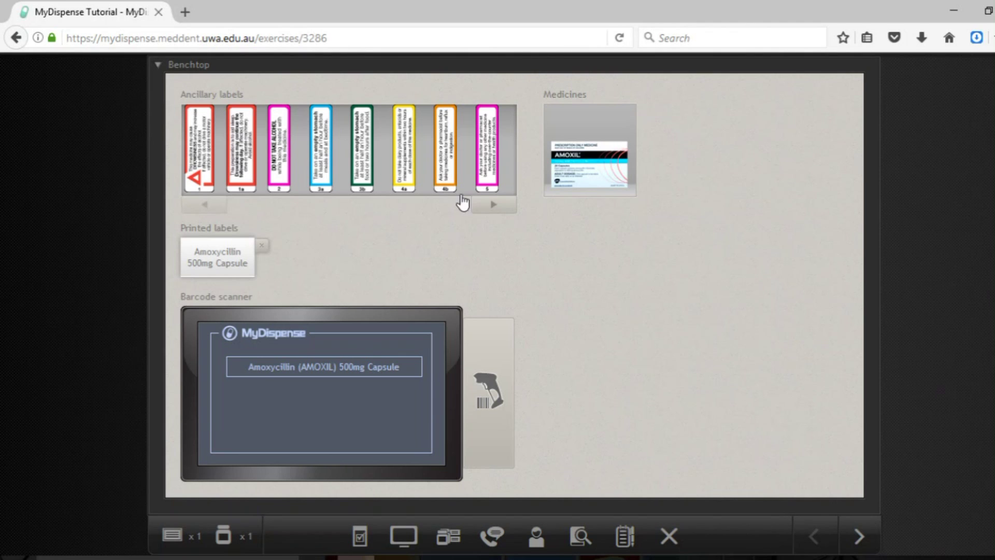
{"action": "left_click_drag", "start_coordinate": [288, 151], "coordinate": [557, 211]}
{"action": "left_click_drag", "start_coordinate": [580, 179], "coordinate": [582, 182]}
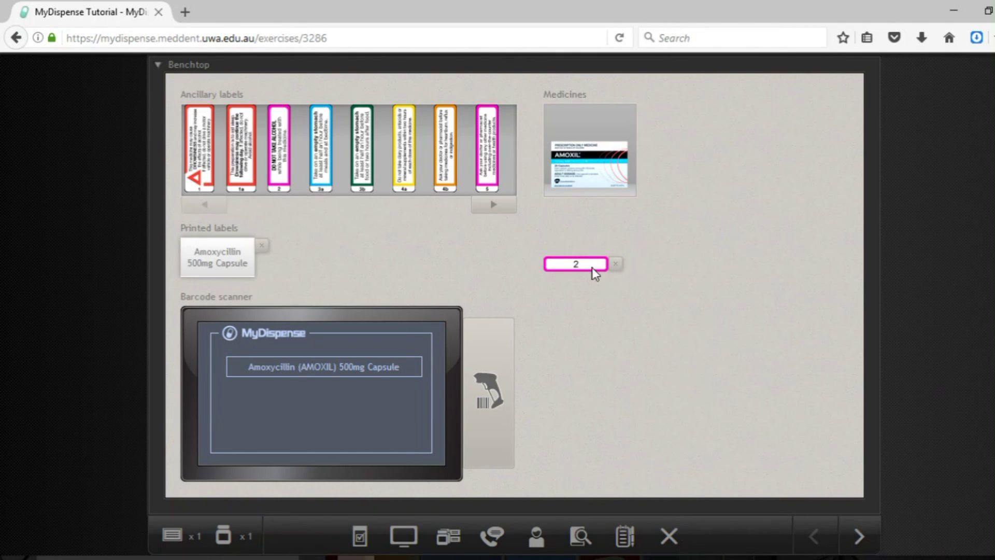
{"action": "left_click", "coordinate": [616, 264]}
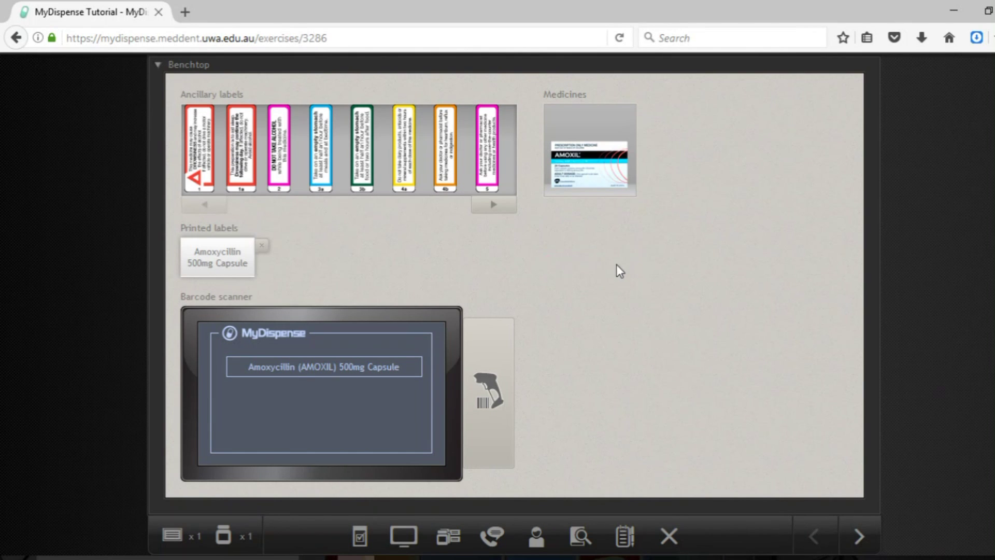
- Scan the AMOXIL box against the Amoxycillin 500mg capsule item and accept the match
{"action": "left_click", "coordinate": [485, 394]}
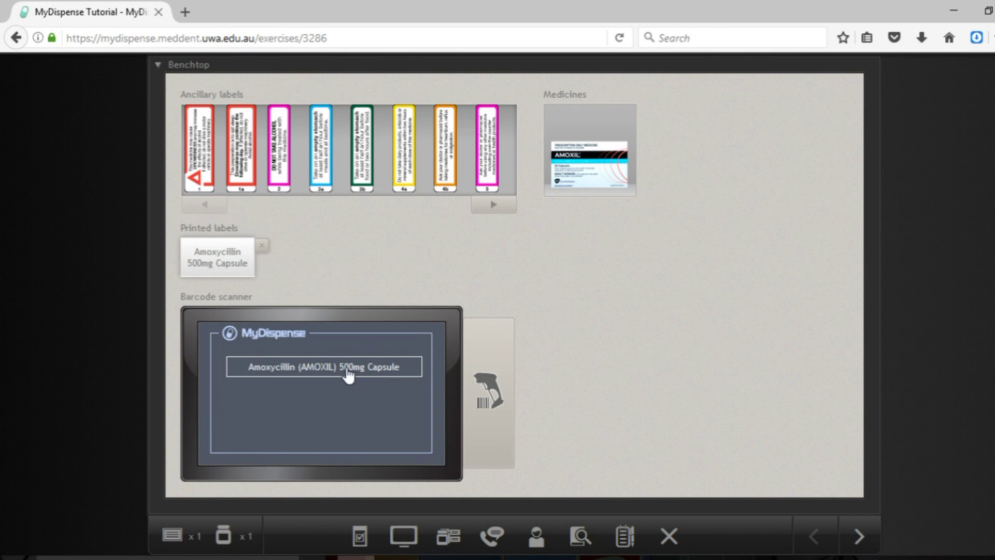
{"action": "left_click", "coordinate": [315, 369]}
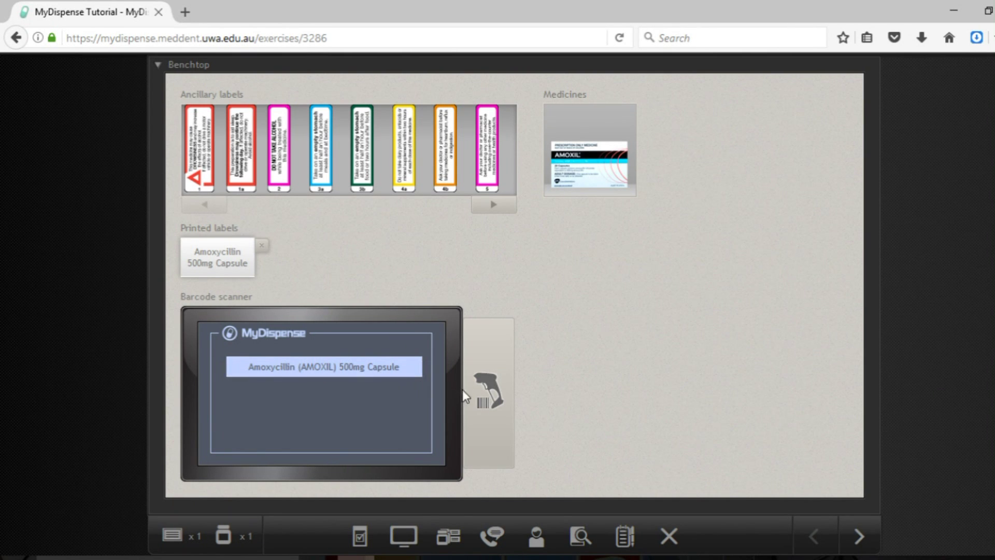
{"action": "left_click_drag", "start_coordinate": [487, 393], "coordinate": [599, 160]}
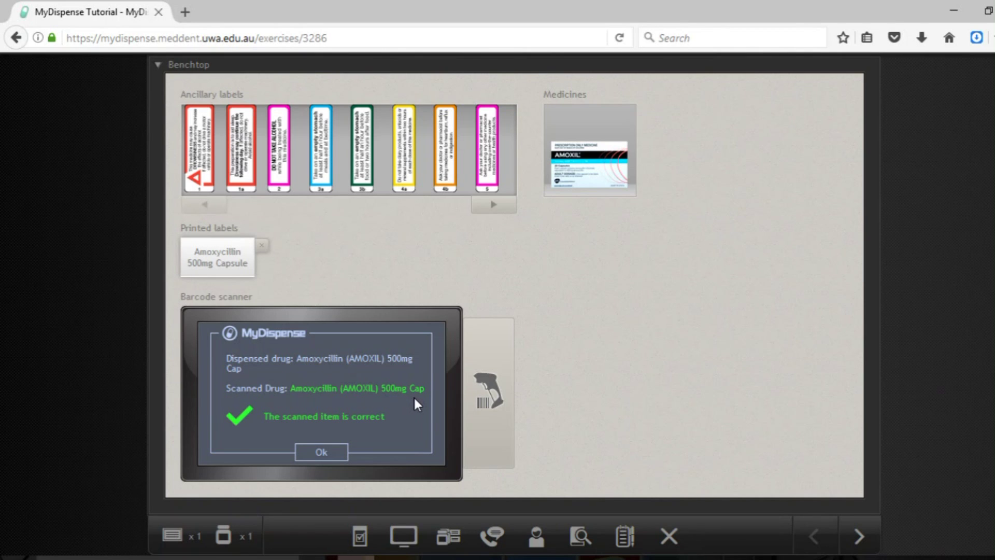
{"action": "left_click", "coordinate": [329, 452]}
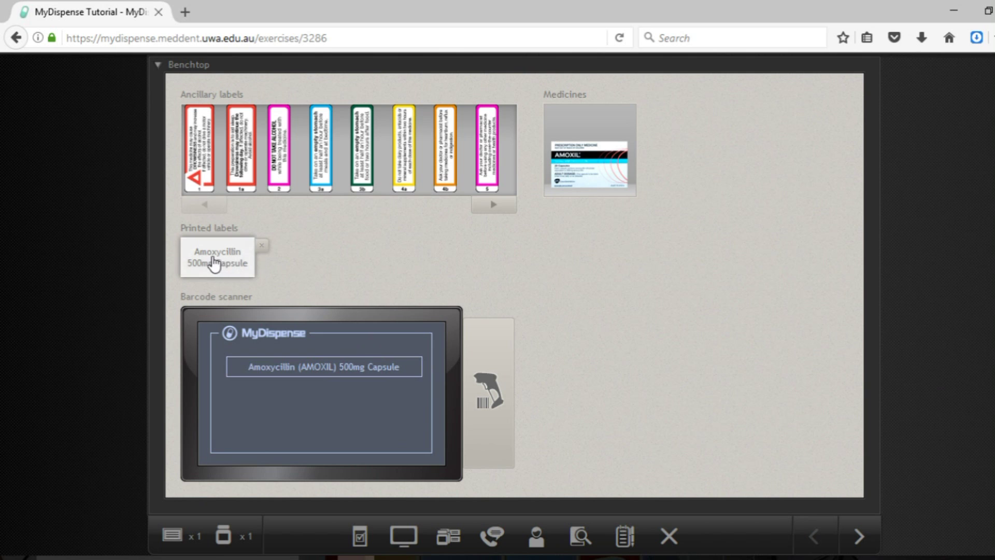
- Position the printed Amoxycillin label upright over the AMOXIL box front, stick it, and close the benchtop
{"action": "left_click_drag", "start_coordinate": [210, 260], "coordinate": [590, 165]}
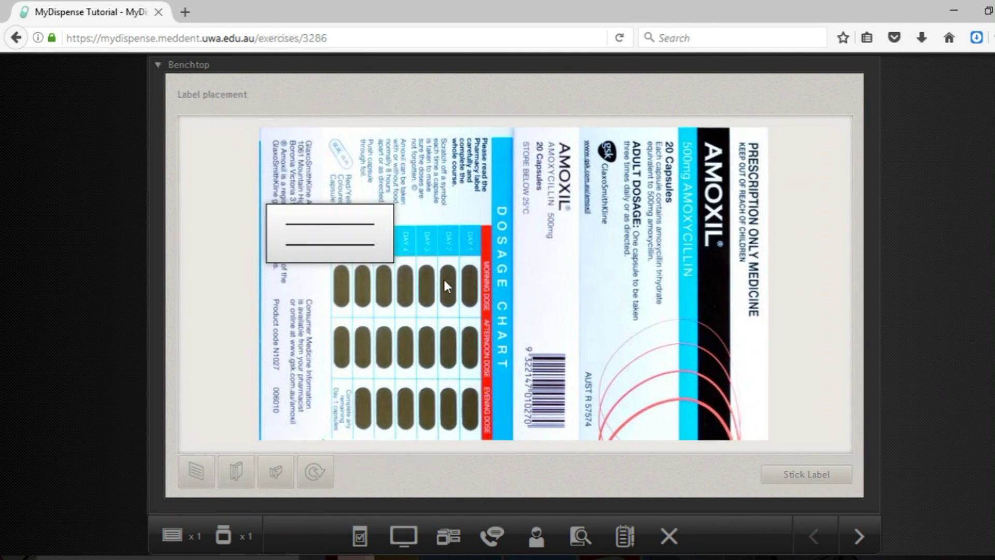
{"action": "left_click_drag", "start_coordinate": [353, 254], "coordinate": [639, 266]}
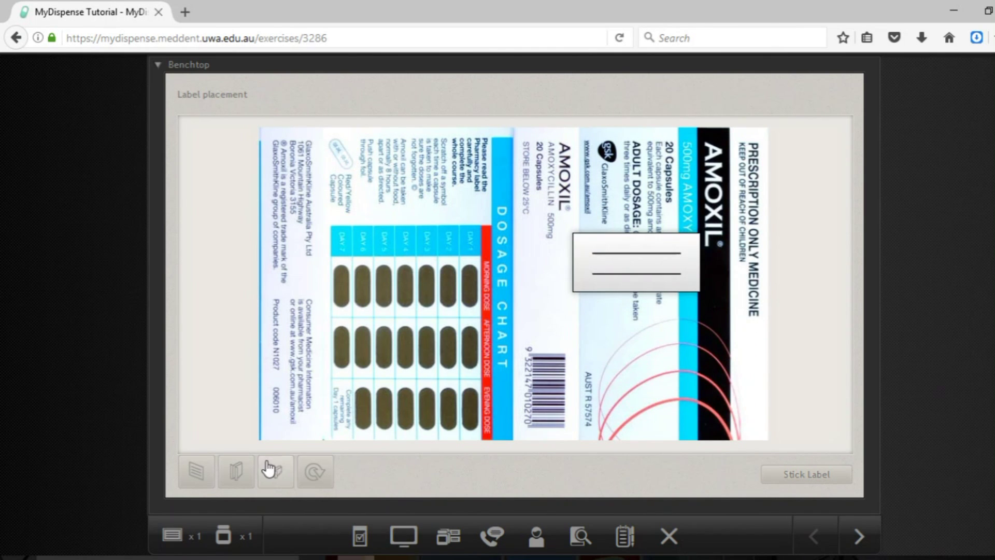
{"action": "left_click", "coordinate": [313, 472]}
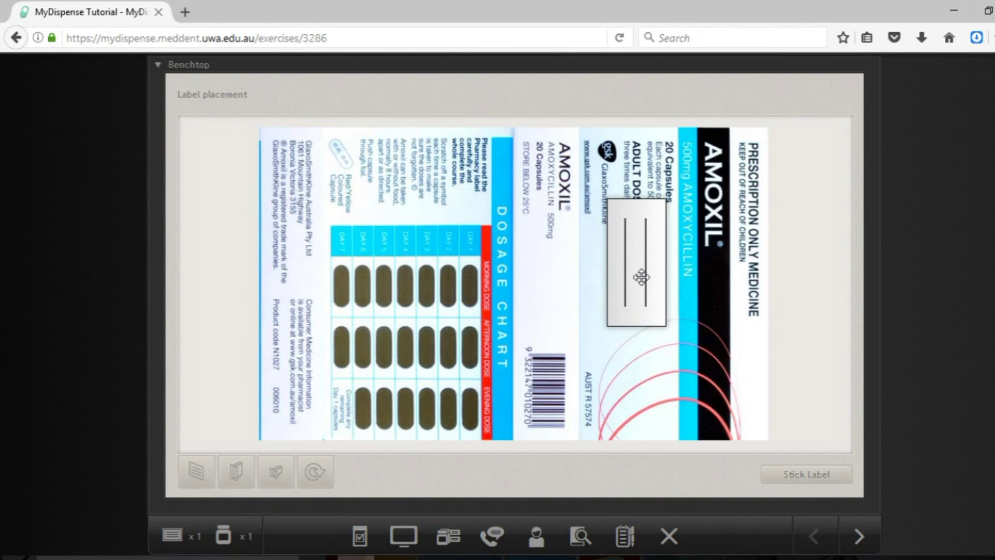
{"action": "left_click_drag", "start_coordinate": [641, 276], "coordinate": [613, 270]}
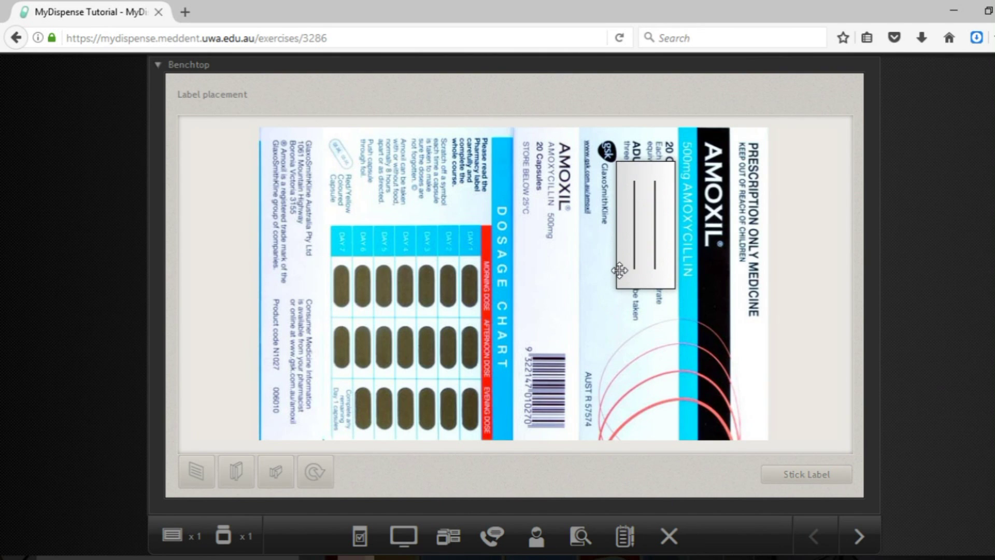
{"action": "left_click", "coordinate": [797, 486]}
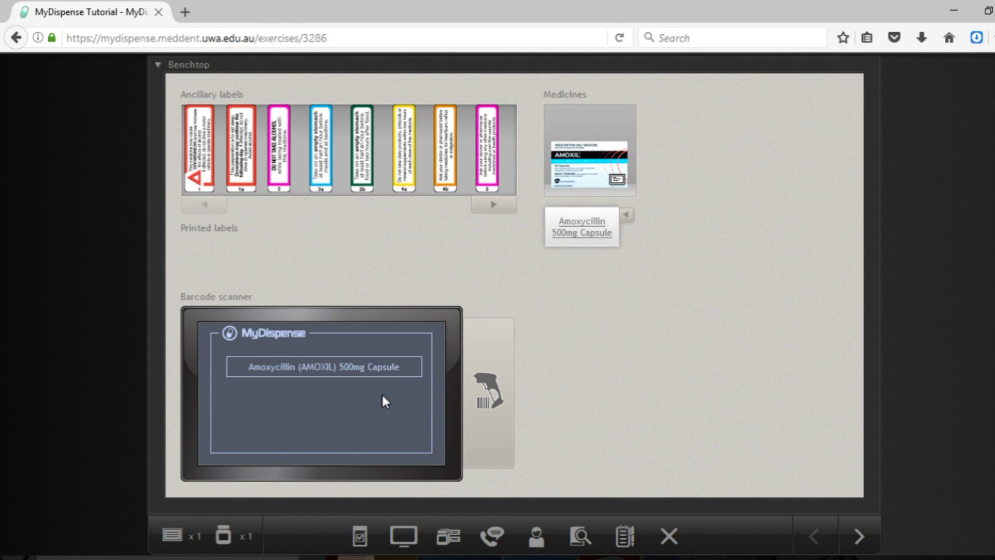
{"action": "left_click", "coordinate": [161, 66]}
- Open the ENDONE 5mg Tab page of the S8 register in the back room
{"action": "left_click", "coordinate": [708, 338]}
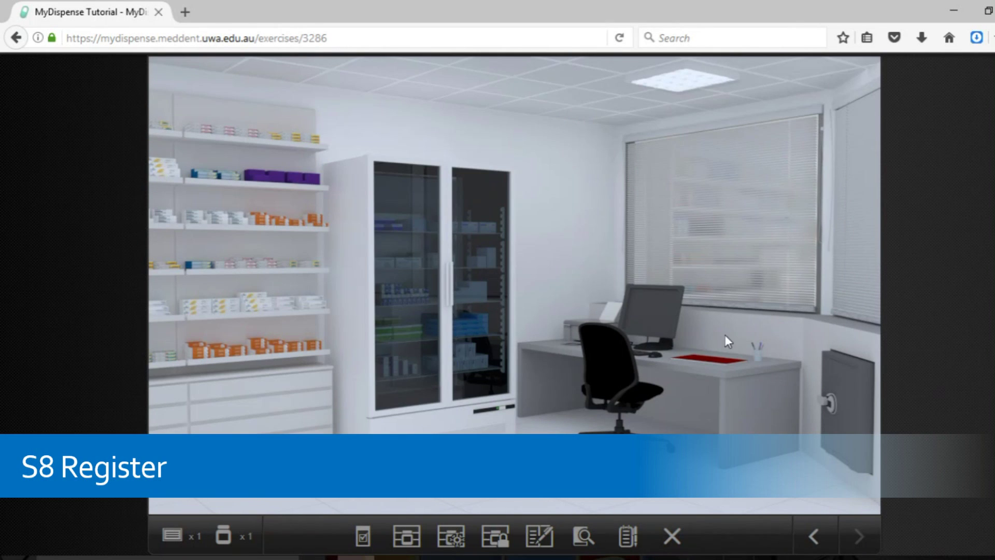
{"action": "left_click", "coordinate": [707, 366]}
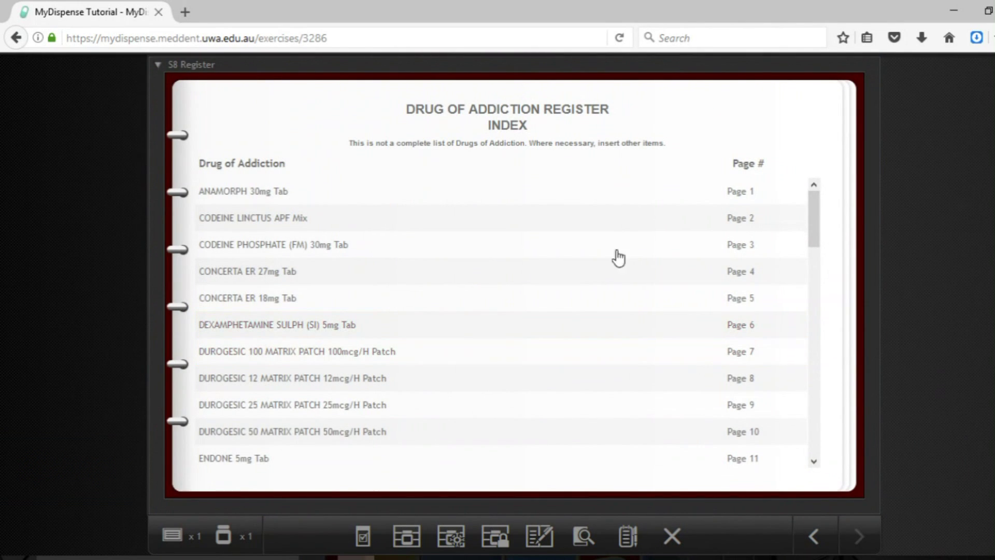
{"action": "scroll", "coordinate": [356, 249], "scroll_direction": "down", "scroll_amount": 8}
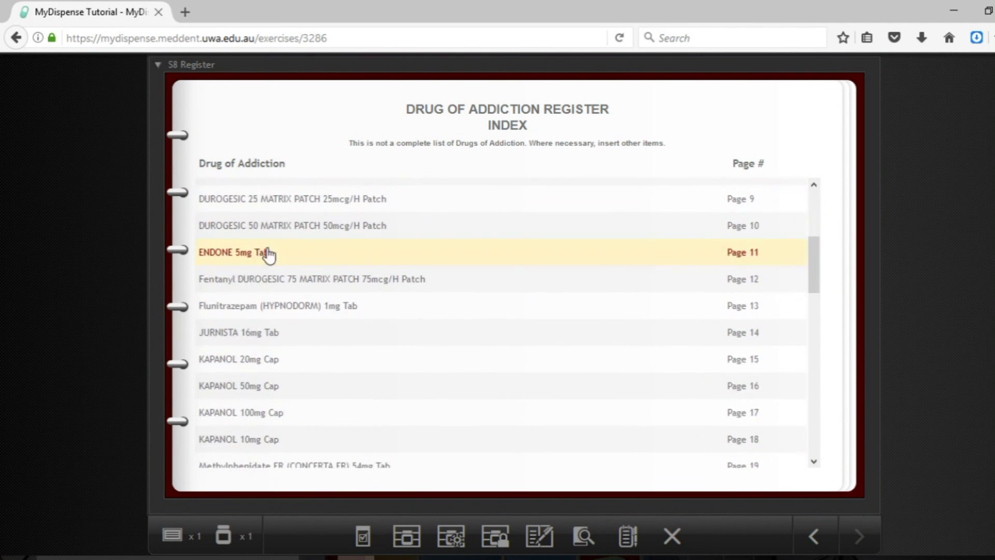
{"action": "left_click", "coordinate": [268, 254]}
- Date the new entry 17/07/2017 and bring up the prescription for reference
{"action": "left_click", "coordinate": [236, 316]}
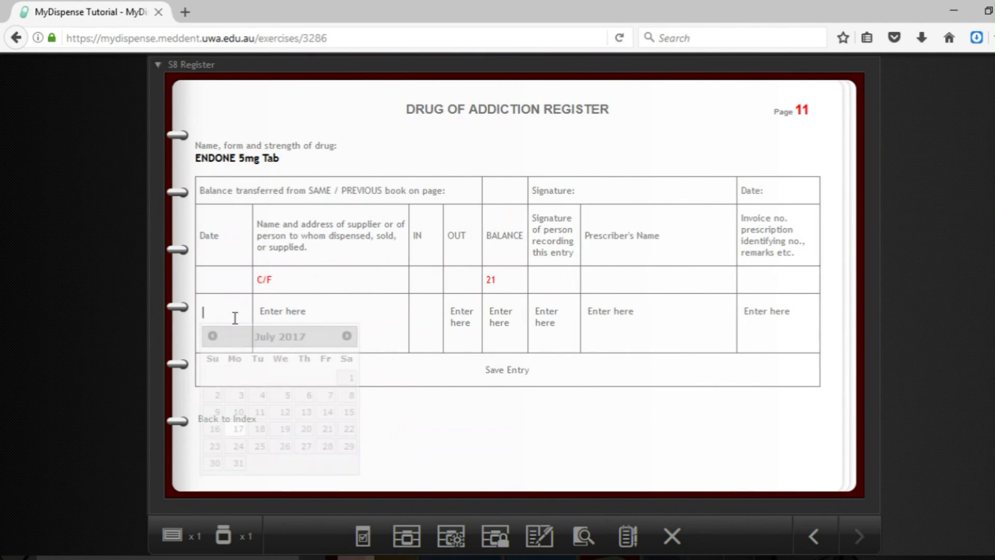
{"action": "left_click", "coordinate": [239, 429]}
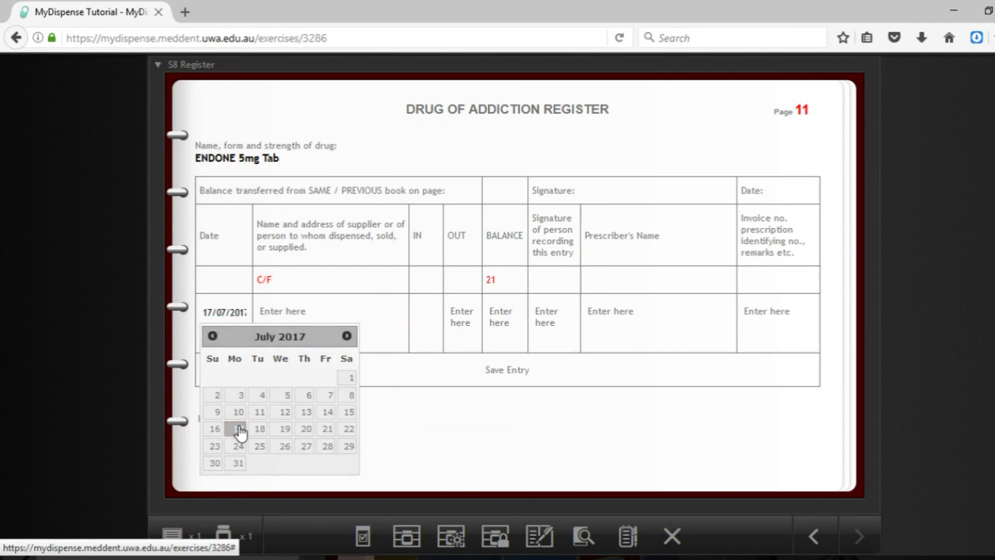
{"action": "left_click", "coordinate": [289, 323]}
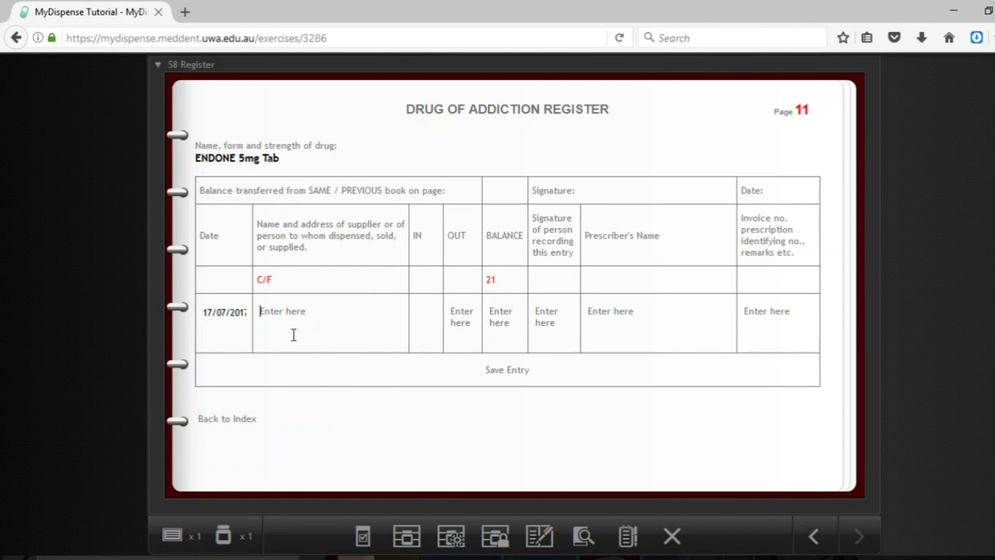
{"action": "left_click", "coordinate": [364, 538]}
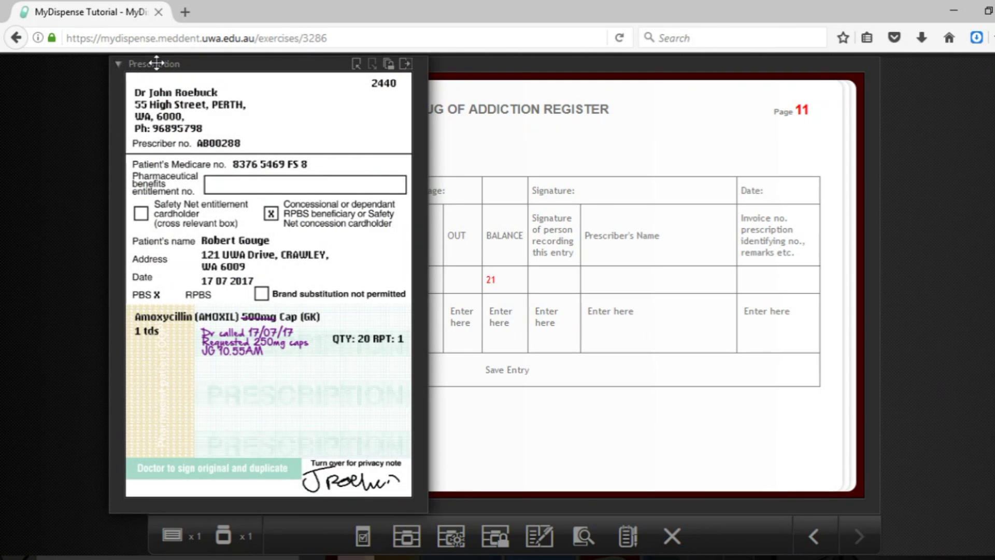
- Enter the patient's name and address as recipient, 20 out and a balance of 1
{"action": "left_click_drag", "start_coordinate": [158, 63], "coordinate": [937, 113]}
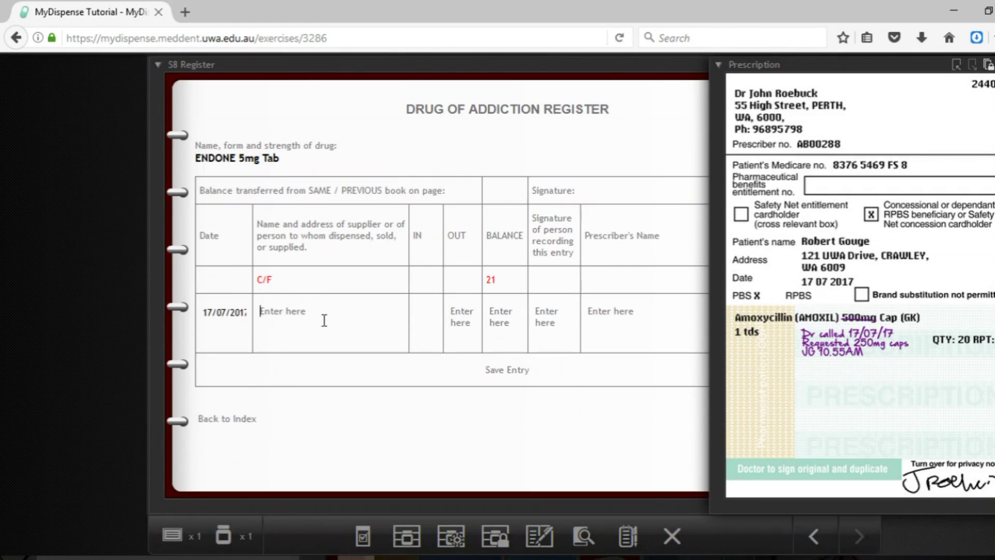
{"action": "left_click", "coordinate": [323, 322]}
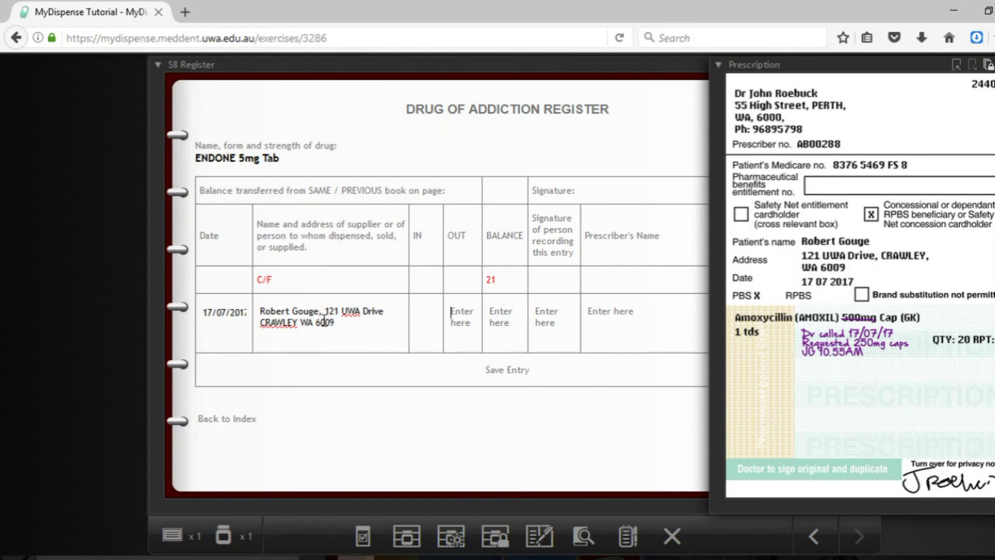
{"action": "key", "text": "Tab"}
{"action": "type", "text": "20"}
{"action": "key", "text": "Tab"}
{"action": "type", "text": "1"}
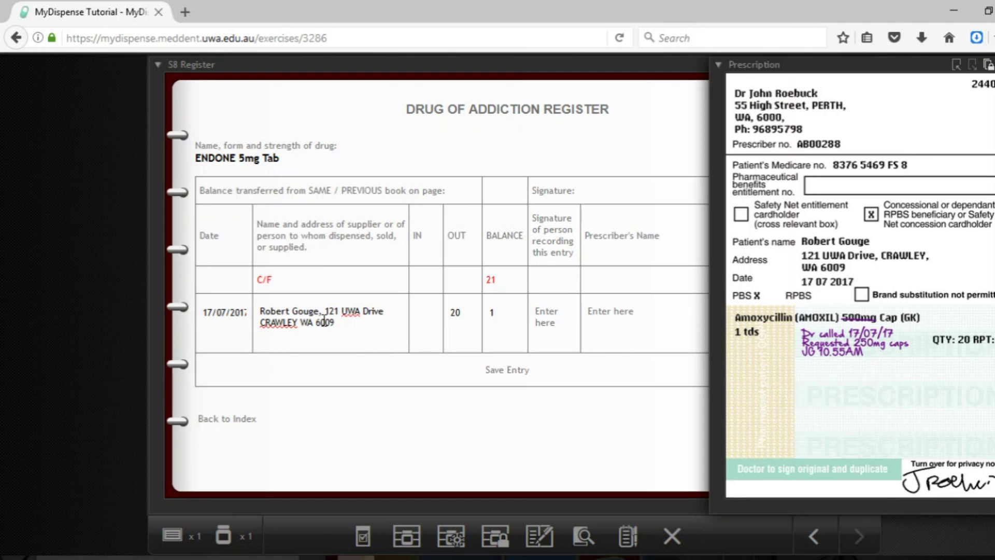
- Fill in the pharmacist's signature and the prescriber's name on the entry
{"action": "left_click", "coordinate": [718, 64]}
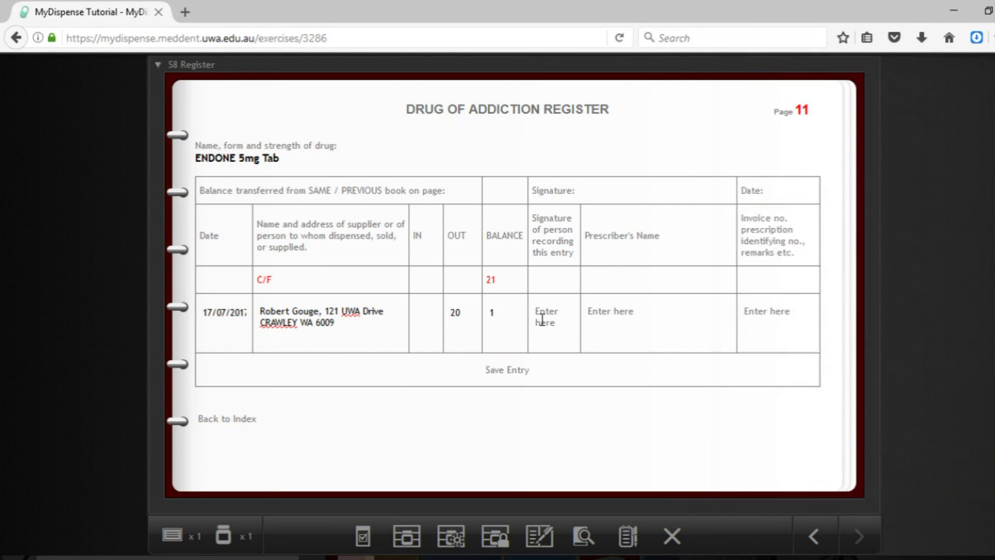
{"action": "left_click", "coordinate": [556, 313]}
{"action": "type", "text": "Jeremy"}
{"action": "key", "text": "Tab"}
{"action": "key", "text": "Tab"}
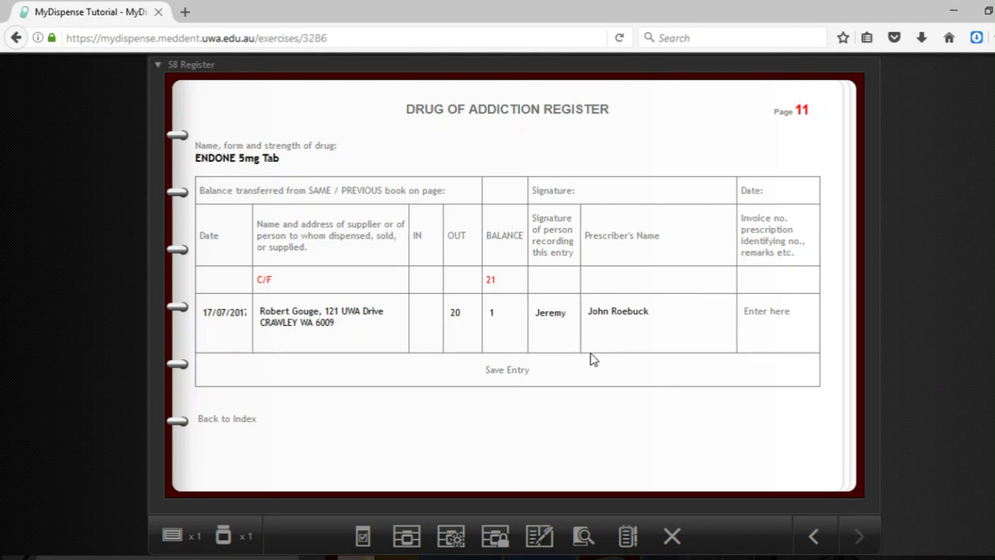
- Record the prescription number from the script in remarks and save the register entry
{"action": "left_click", "coordinate": [222, 537]}
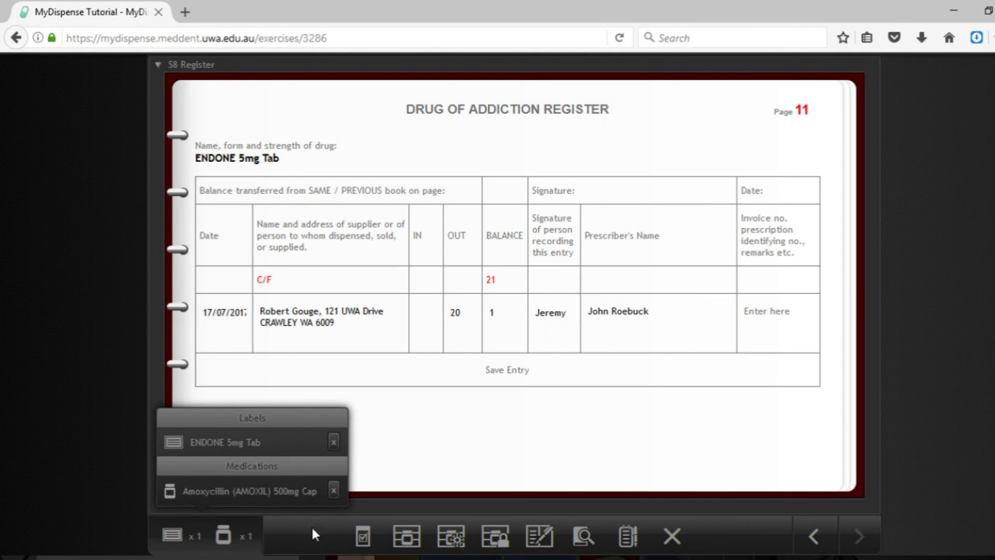
{"action": "left_click", "coordinate": [363, 536]}
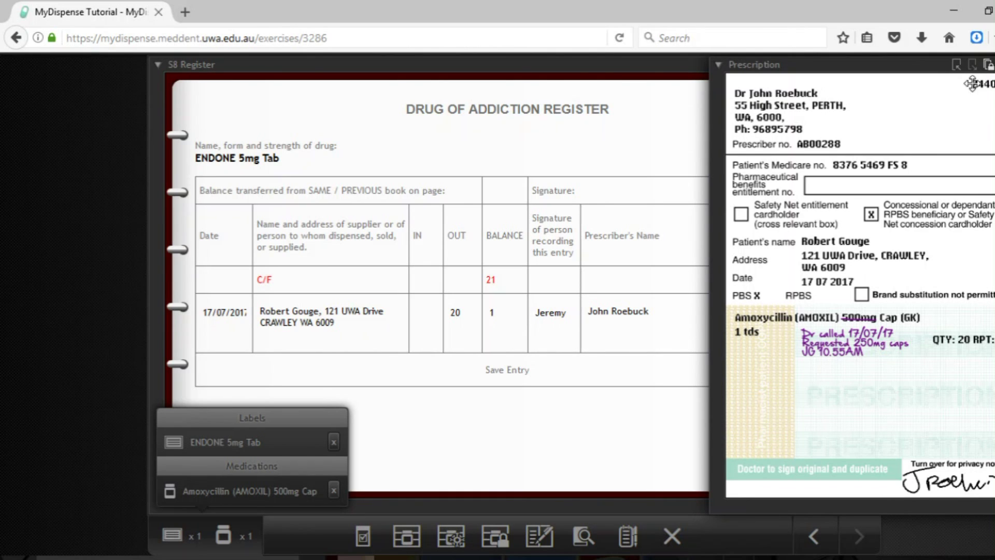
{"action": "left_click_drag", "start_coordinate": [722, 72], "coordinate": [749, 122]}
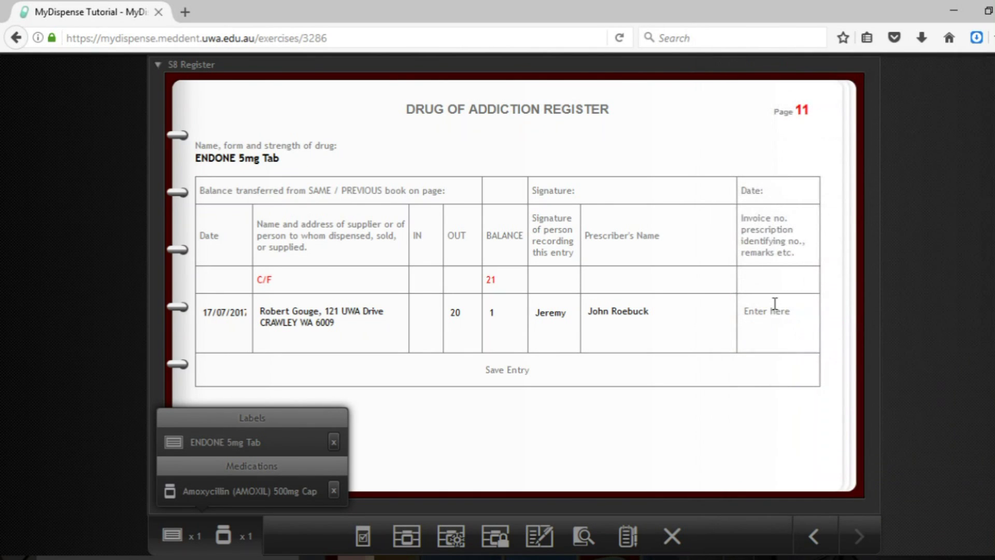
{"action": "left_click", "coordinate": [774, 310]}
{"action": "type", "text": "2440"}
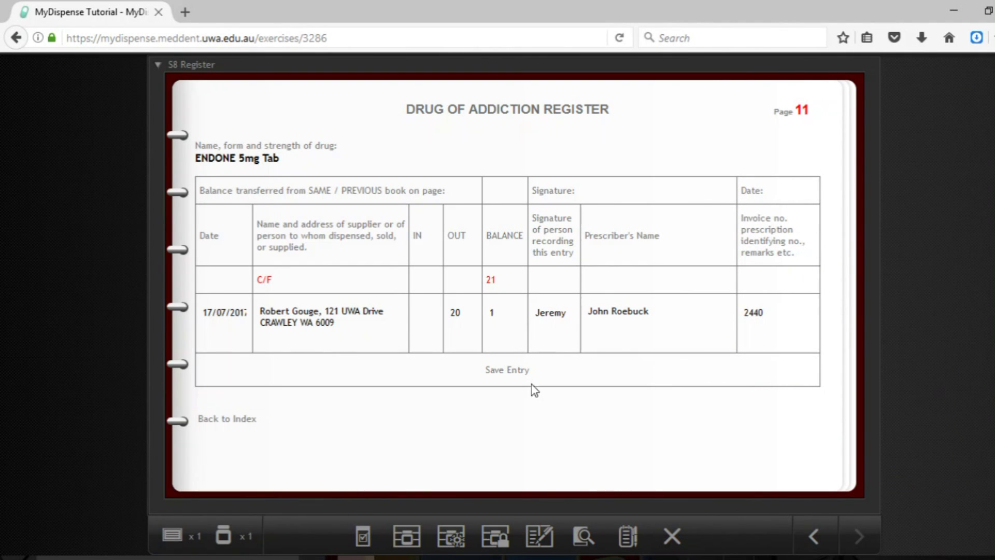
{"action": "left_click", "coordinate": [516, 371]}
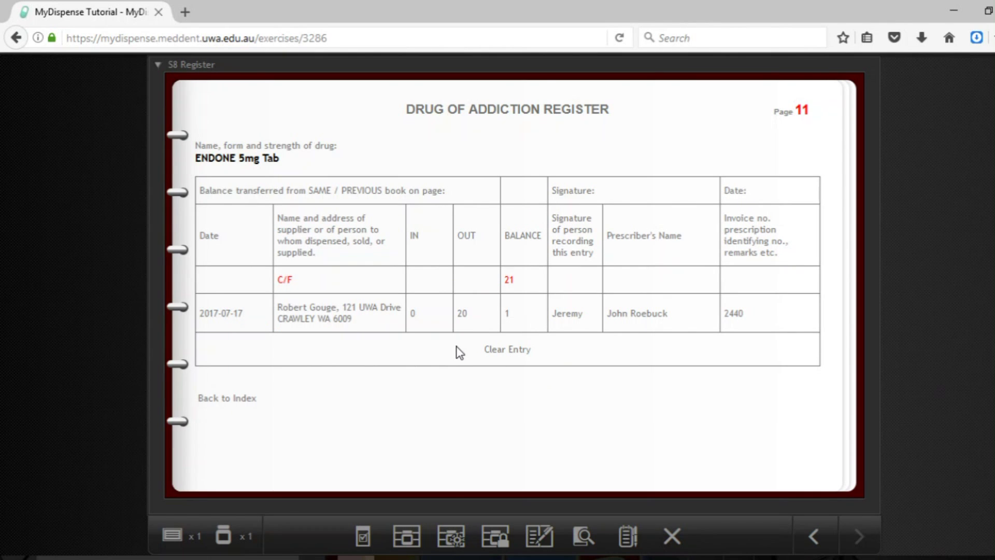
- Return to the index, hand the Amoxil capsules over to the patient, and finish the exercise
{"action": "left_click", "coordinate": [234, 400]}
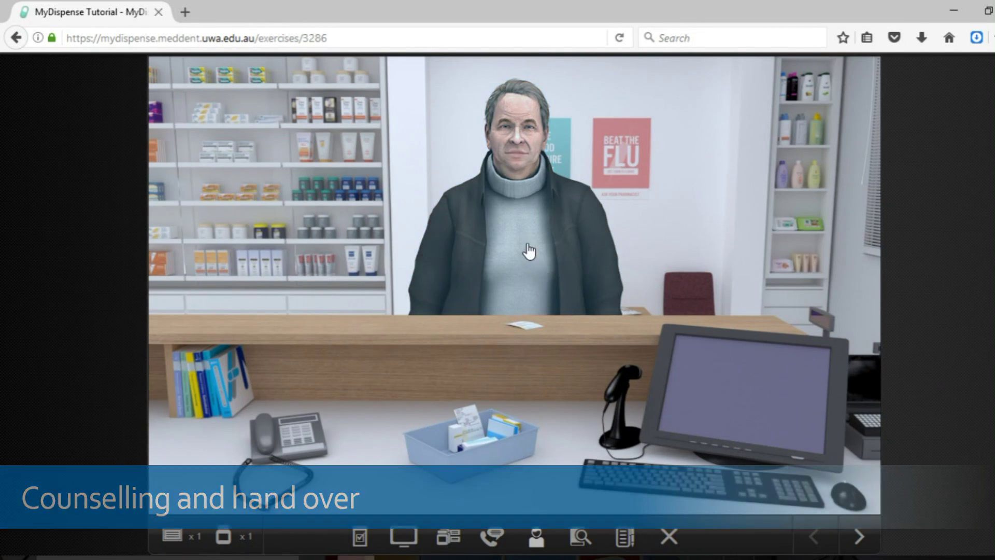
{"action": "left_click", "coordinate": [477, 234]}
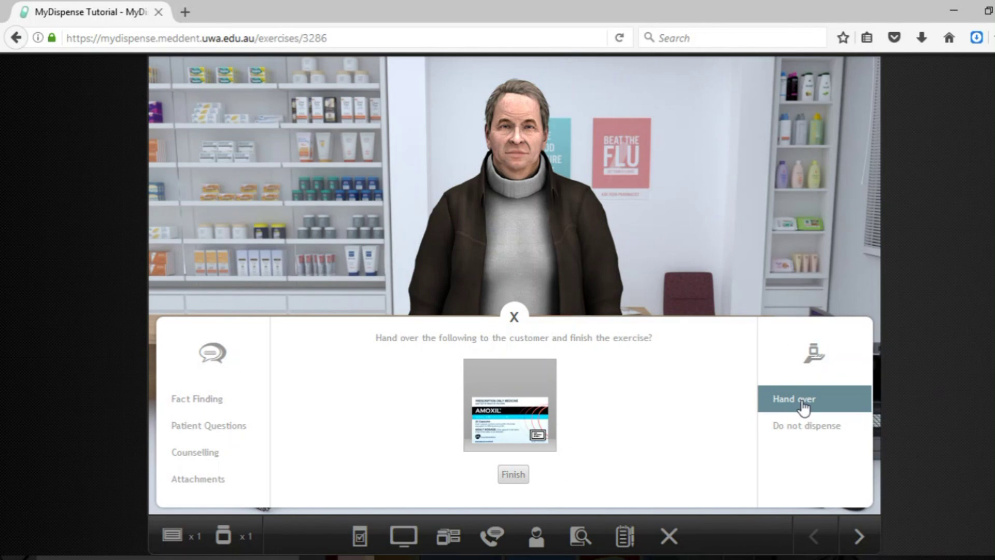
{"action": "mouse_move", "coordinate": [481, 409]}
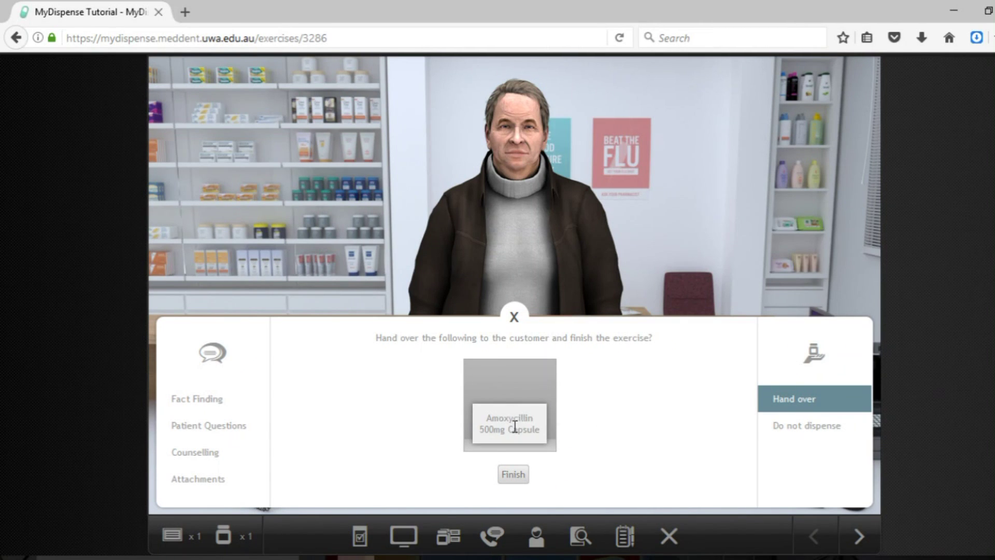
{"action": "left_click", "coordinate": [517, 474]}
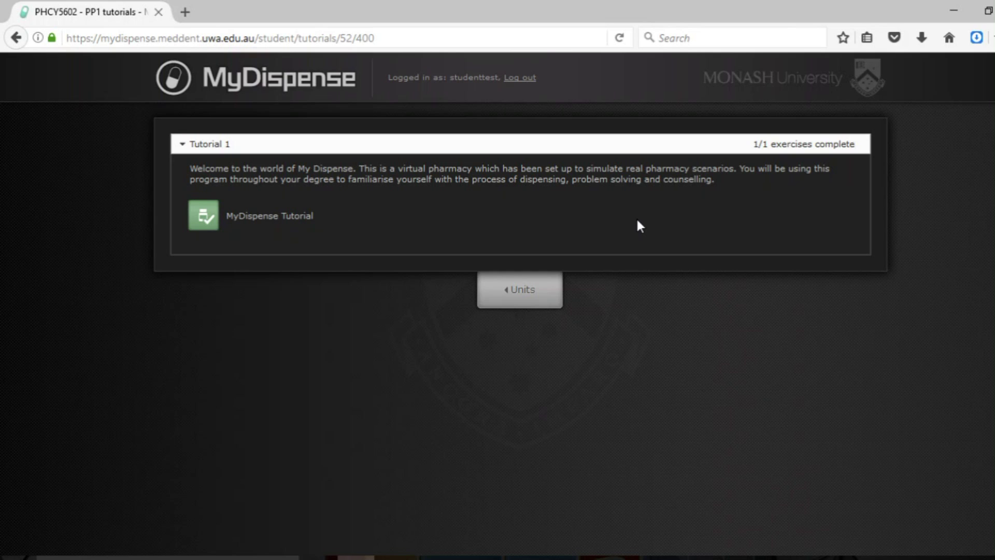
- Open the MyDispense Tutorial feedback report and review Medication 1, Notes and Fact finding
{"action": "left_click", "coordinate": [231, 220]}
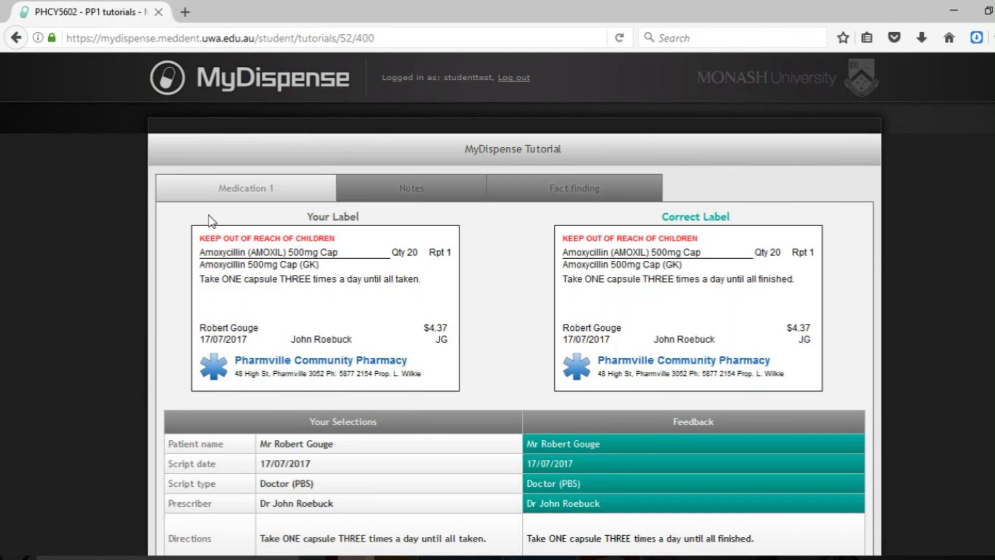
{"action": "scroll", "coordinate": [601, 357], "scroll_direction": "down", "scroll_amount": 3}
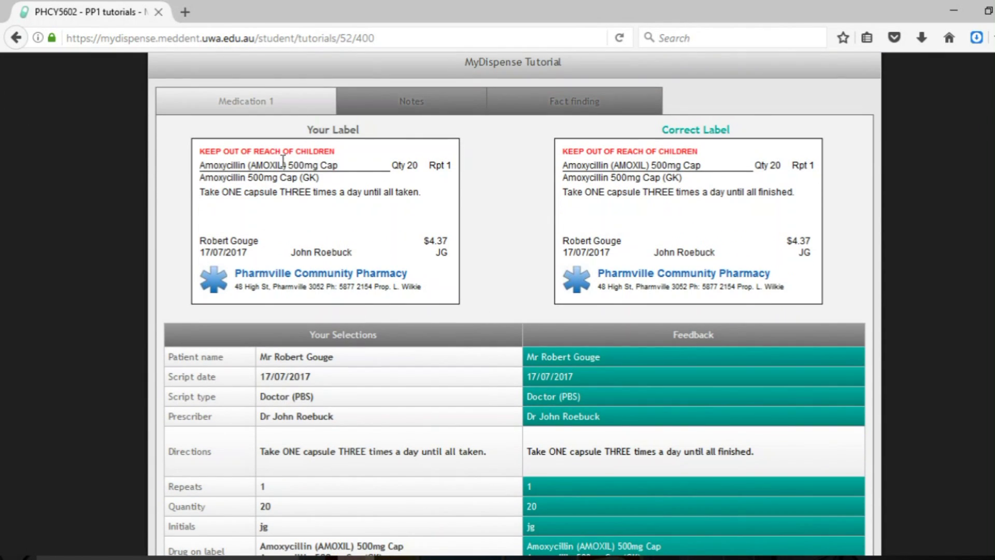
{"action": "scroll", "coordinate": [240, 151], "scroll_direction": "down", "scroll_amount": 3}
{"action": "scroll", "coordinate": [828, 202], "scroll_direction": "down", "scroll_amount": 5}
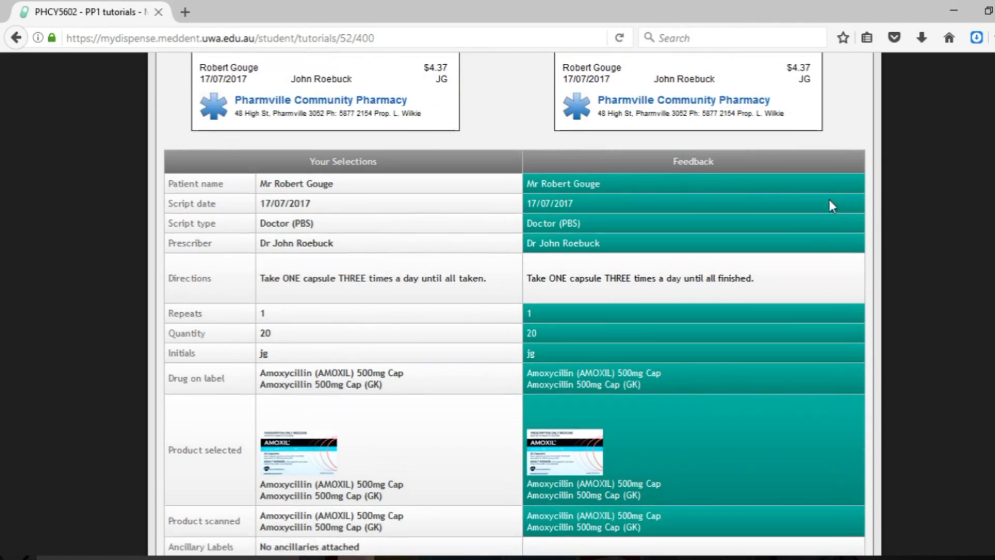
{"action": "scroll", "coordinate": [493, 237], "scroll_direction": "down", "scroll_amount": 6}
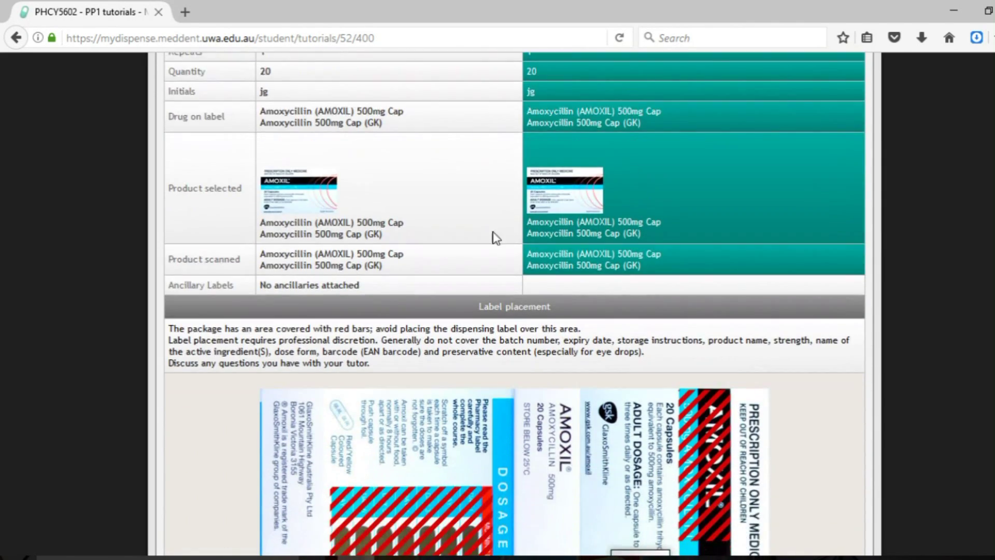
{"action": "scroll", "coordinate": [831, 246], "scroll_direction": "up", "scroll_amount": 12}
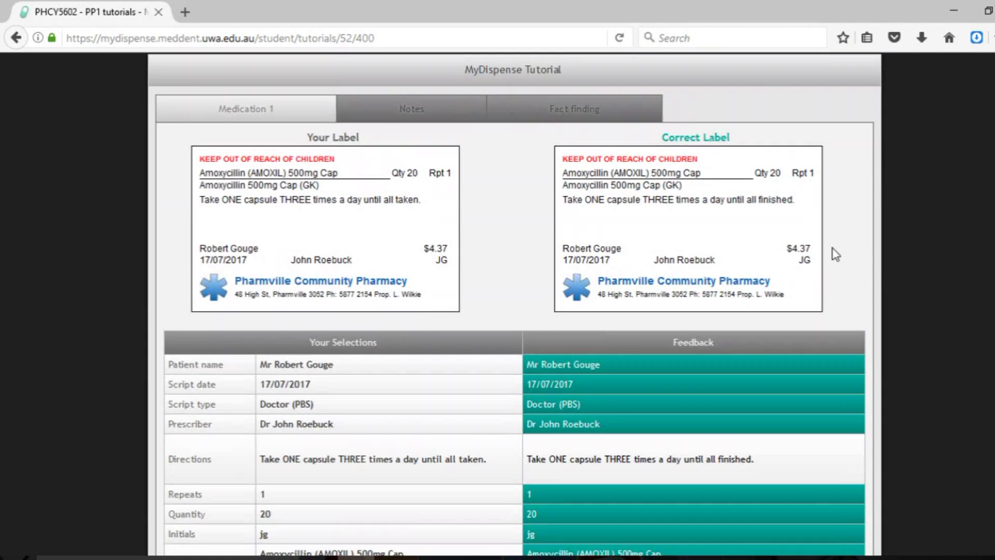
{"action": "left_click", "coordinate": [414, 101]}
{"action": "left_click", "coordinate": [571, 179]}
- Recheck the Medication 1 label feedback and search the page for 'exp' guidance
{"action": "left_click", "coordinate": [252, 188]}
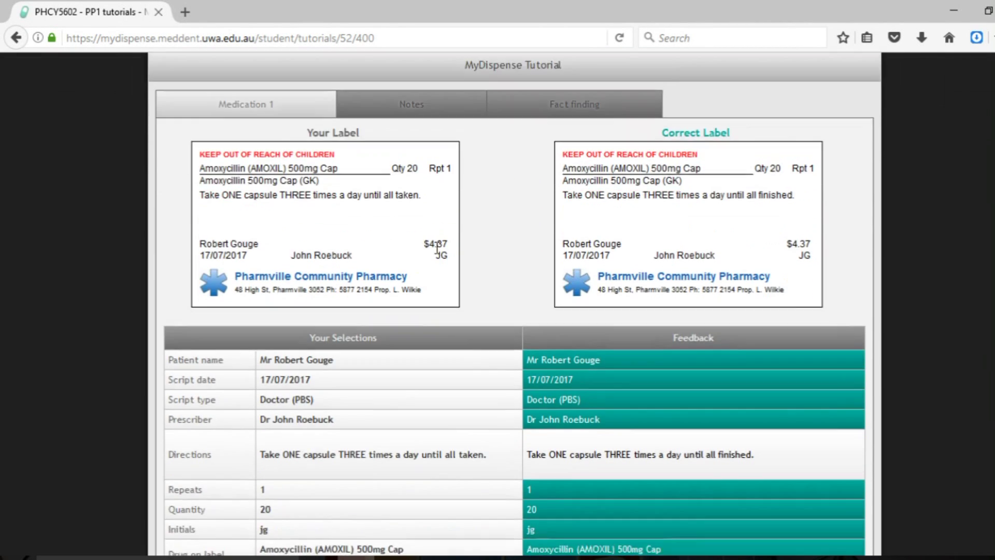
{"action": "scroll", "coordinate": [439, 247], "scroll_direction": "down", "scroll_amount": 8}
{"action": "scroll", "coordinate": [441, 254], "scroll_direction": "down", "scroll_amount": 3}
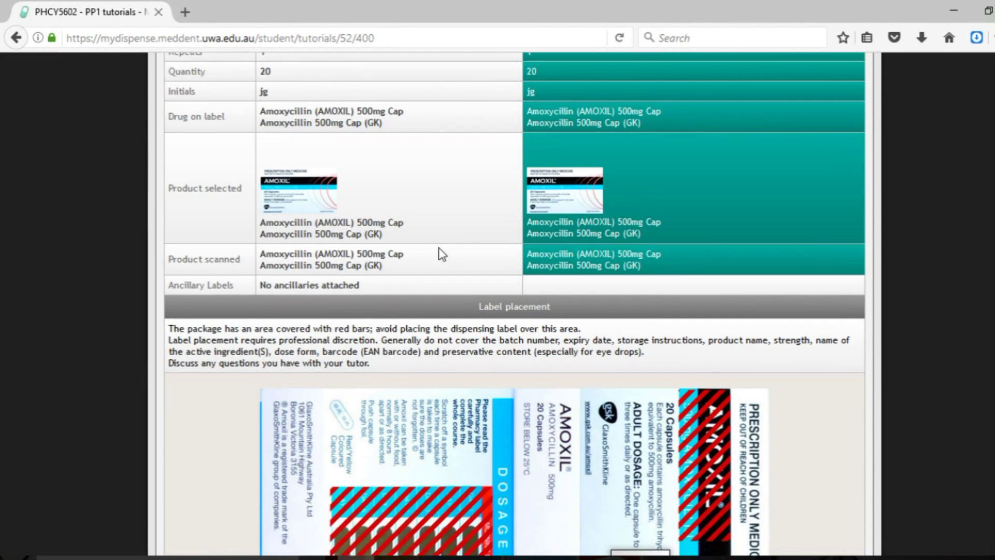
{"action": "scroll", "coordinate": [439, 254], "scroll_direction": "down", "scroll_amount": 4}
{"action": "scroll", "coordinate": [439, 254], "scroll_direction": "up", "scroll_amount": 12}
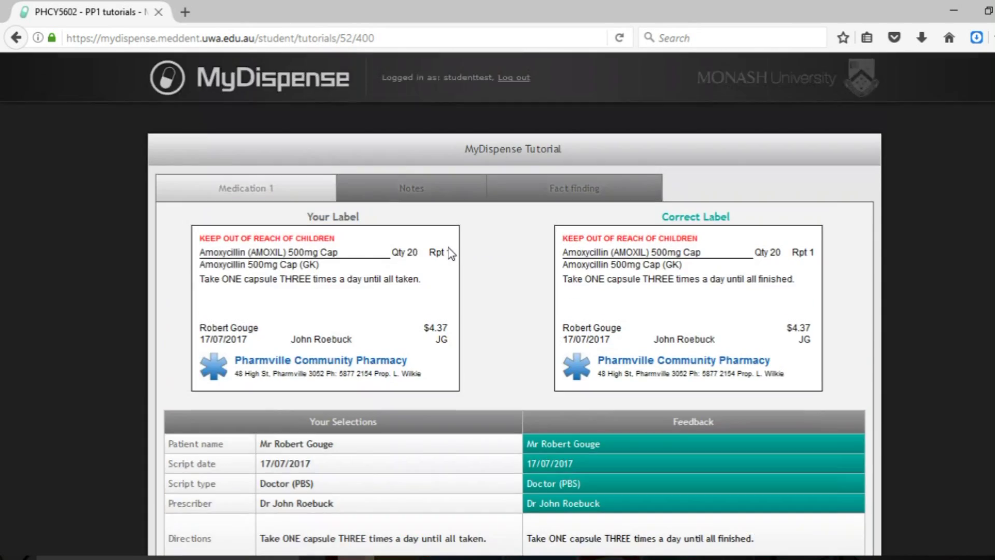
{"action": "scroll", "coordinate": [451, 253], "scroll_direction": "down", "scroll_amount": 4}
{"action": "scroll", "coordinate": [451, 253], "scroll_direction": "down", "scroll_amount": 3}
{"action": "scroll", "coordinate": [450, 253], "scroll_direction": "up", "scroll_amount": 5}
{"action": "scroll", "coordinate": [451, 253], "scroll_direction": "down", "scroll_amount": 5}
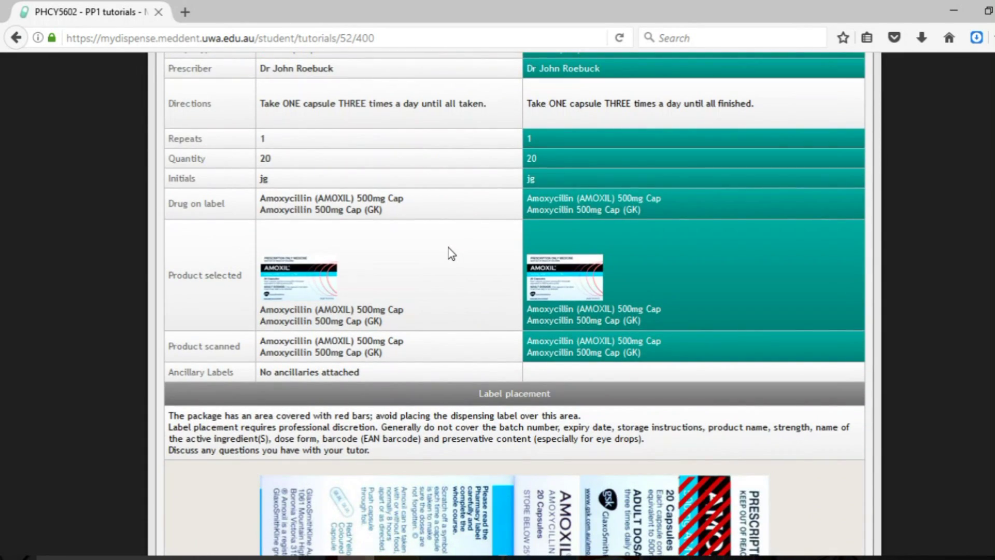
{"action": "key", "text": "ctrl+f"}
{"action": "type", "text": "exp"}
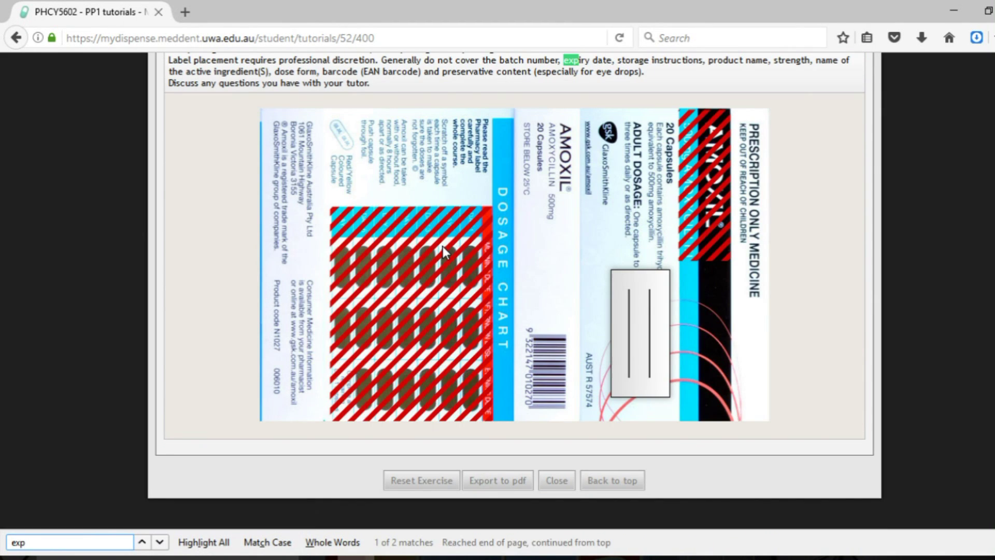
{"action": "scroll", "coordinate": [508, 292], "scroll_direction": "up", "scroll_amount": 1}
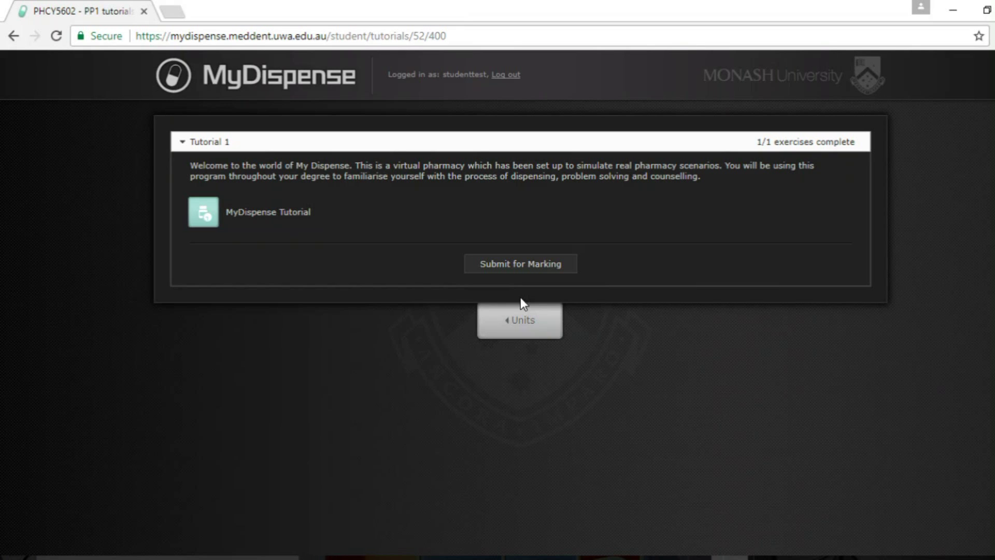
- Submit the tutorial for marking and view the Notes feedback on patient notes
{"action": "left_click", "coordinate": [518, 266]}
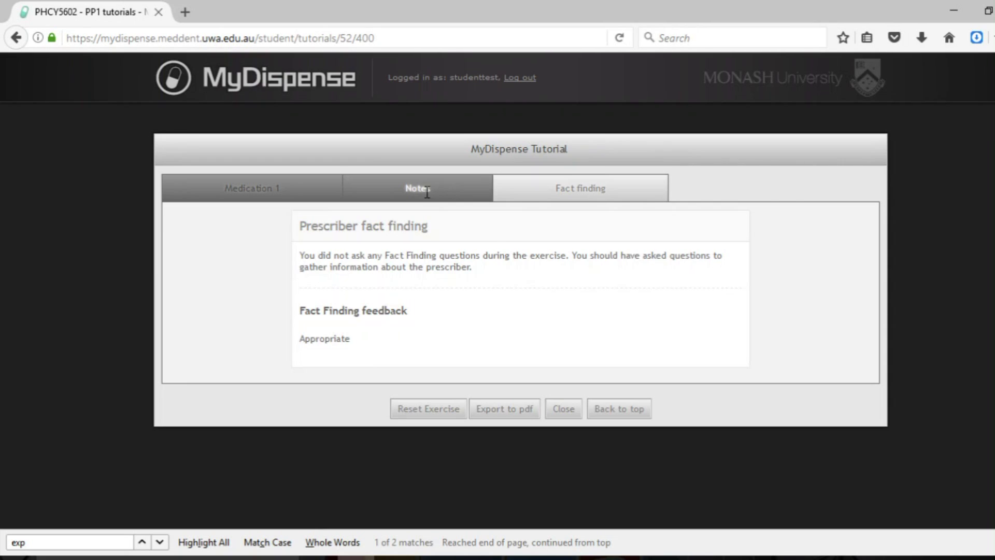
{"action": "left_click", "coordinate": [425, 192]}
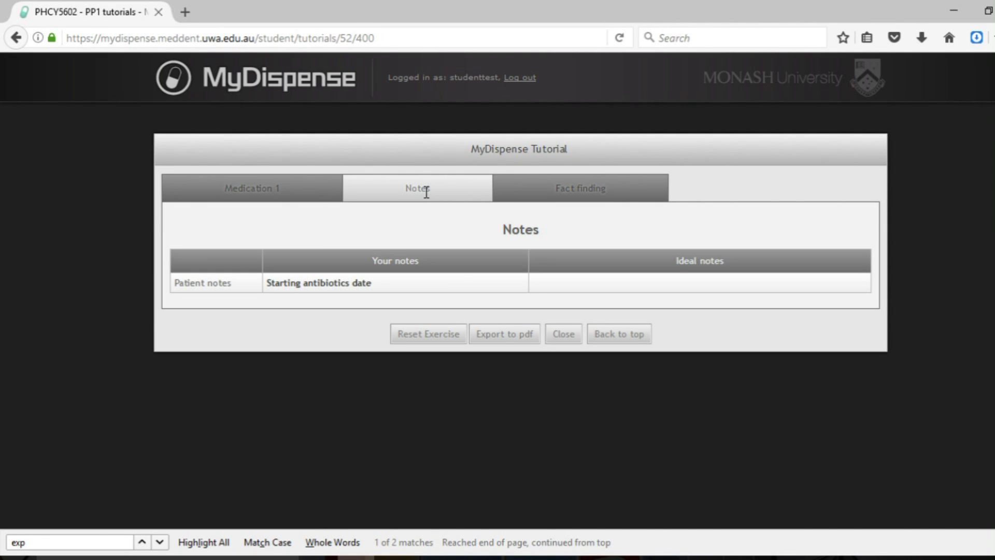